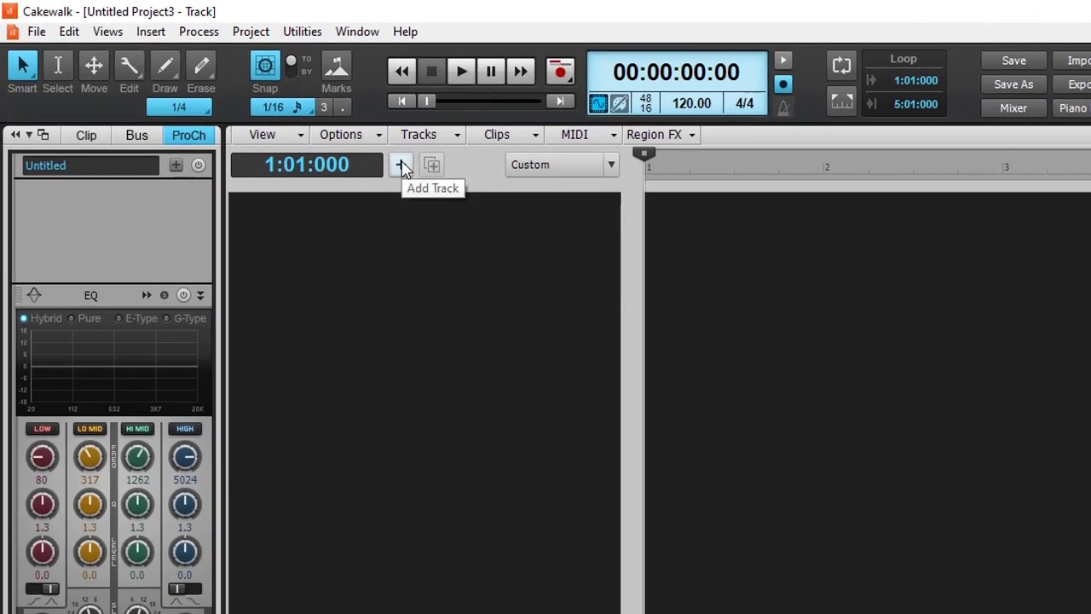
Add an audio track with stereo Yamaha Steinberg USB ASIO AG06/AG03 input and expand Track 1
click(326, 134)
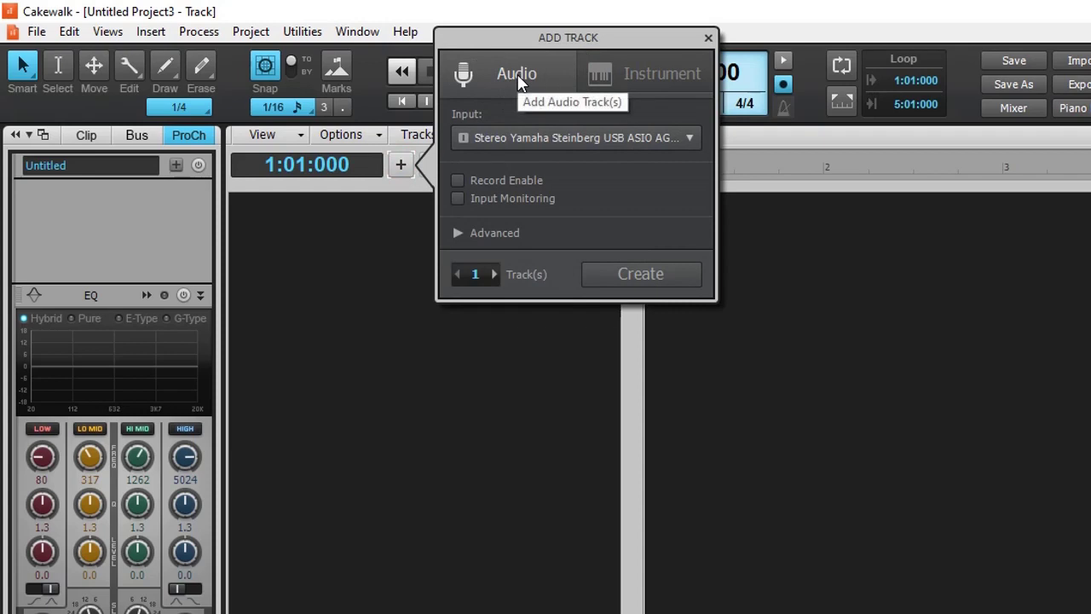
click(577, 137)
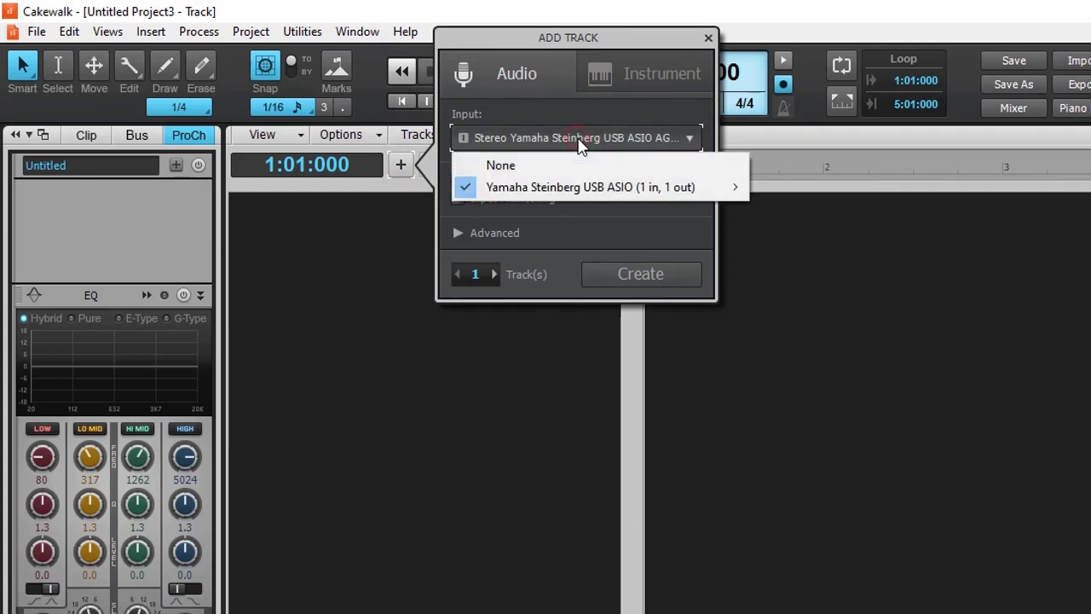
mouse_move(585, 187)
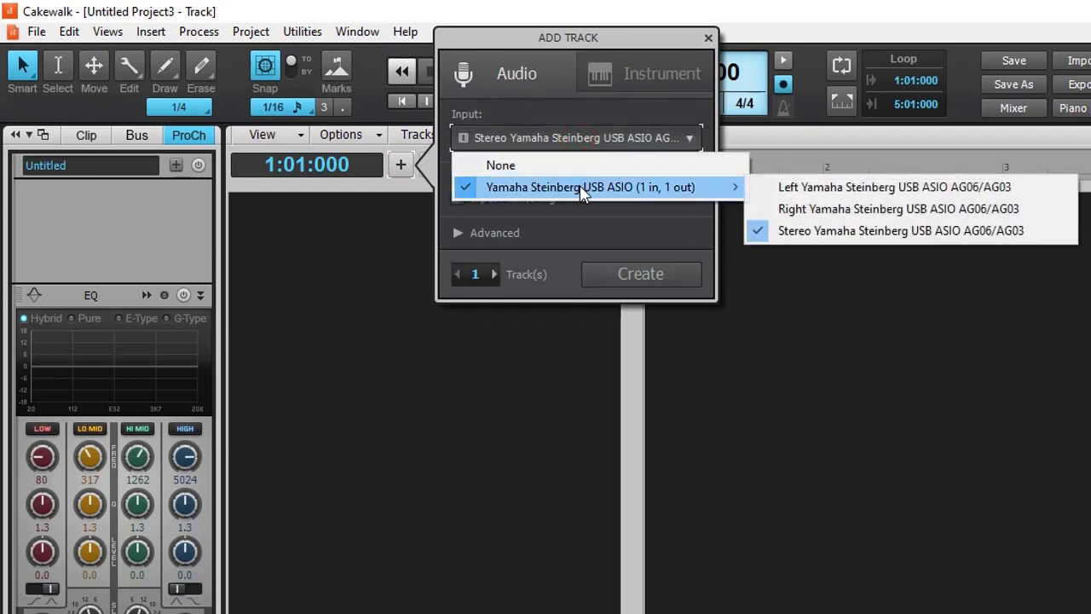
click(831, 232)
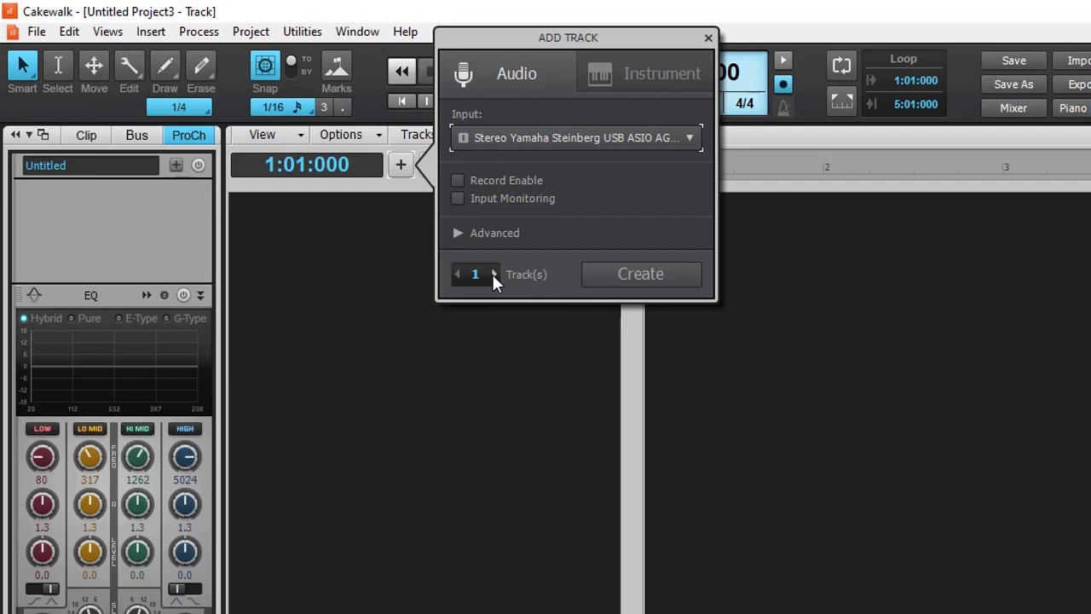
click(617, 274)
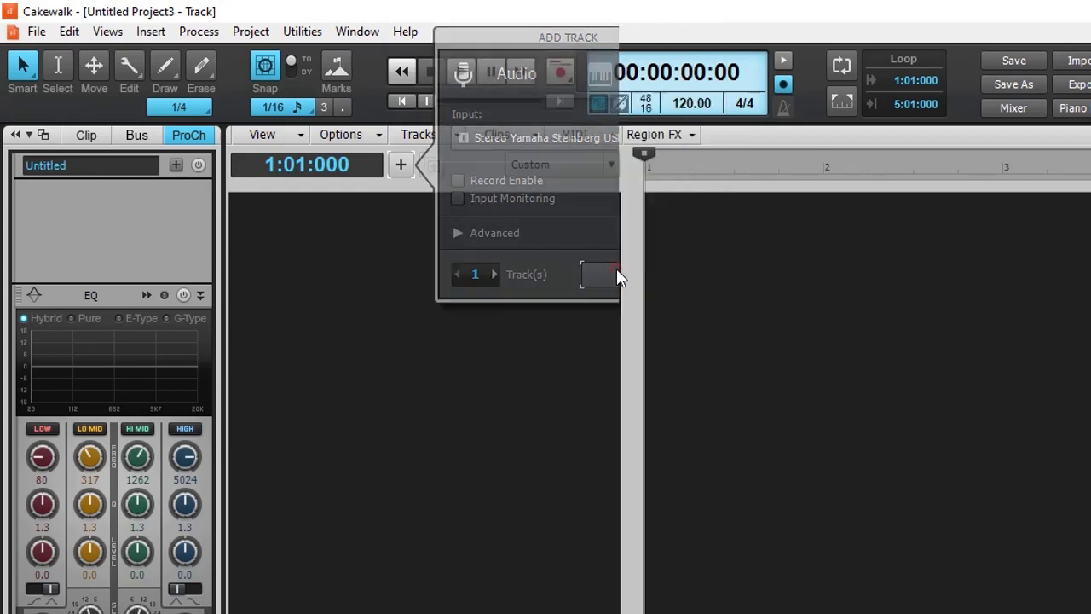
click(573, 229)
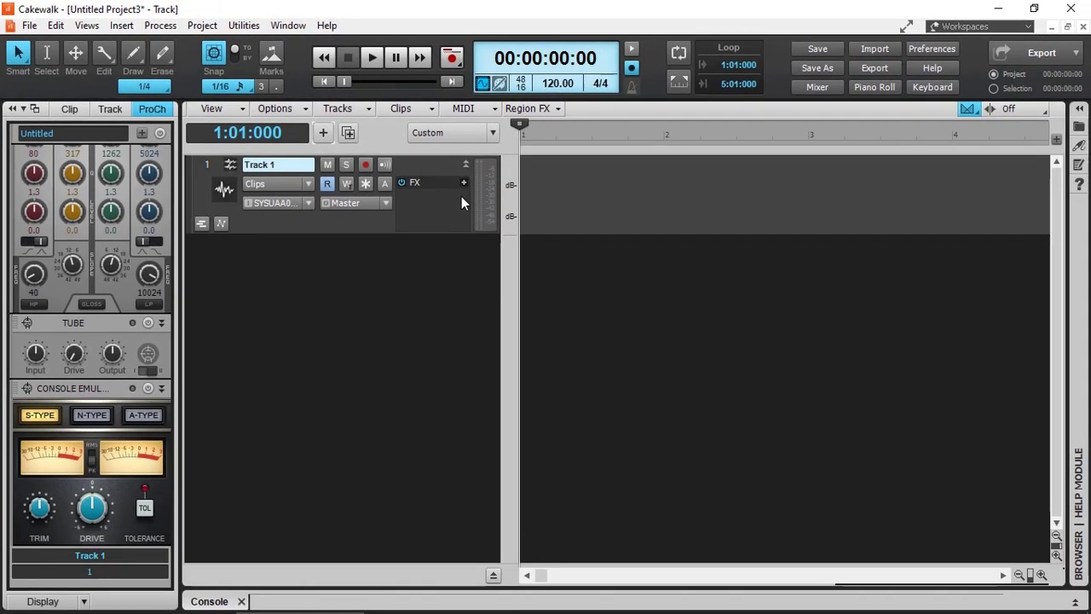
Arm Track 1 for recording with Shift+R
key(shift+r)
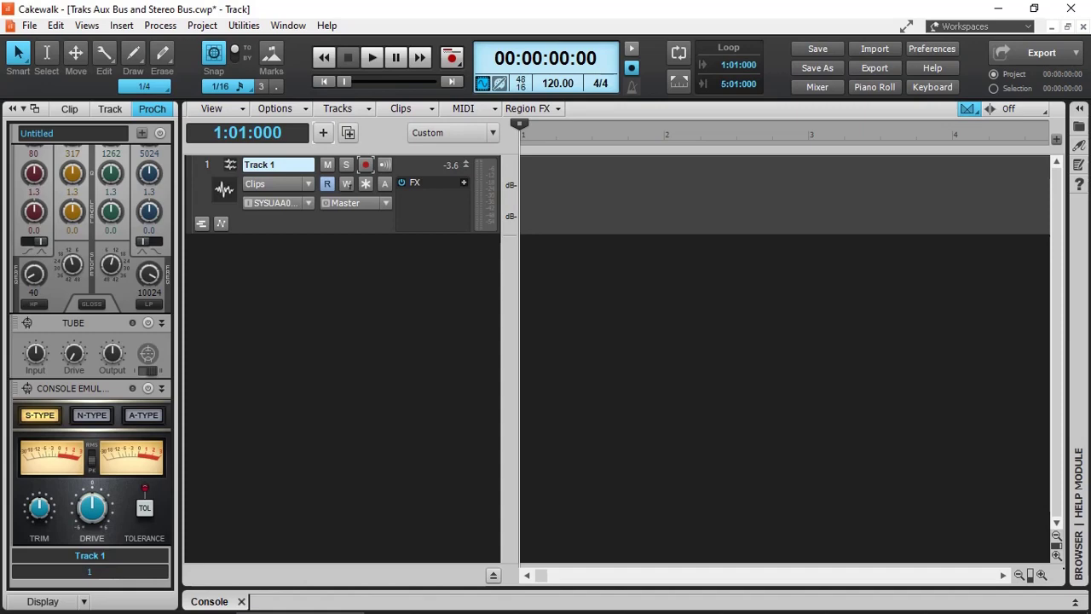
Set up a new instrument track using Default (TTS-1) with Arturia MINILAB Omni MIDI input
click(323, 133)
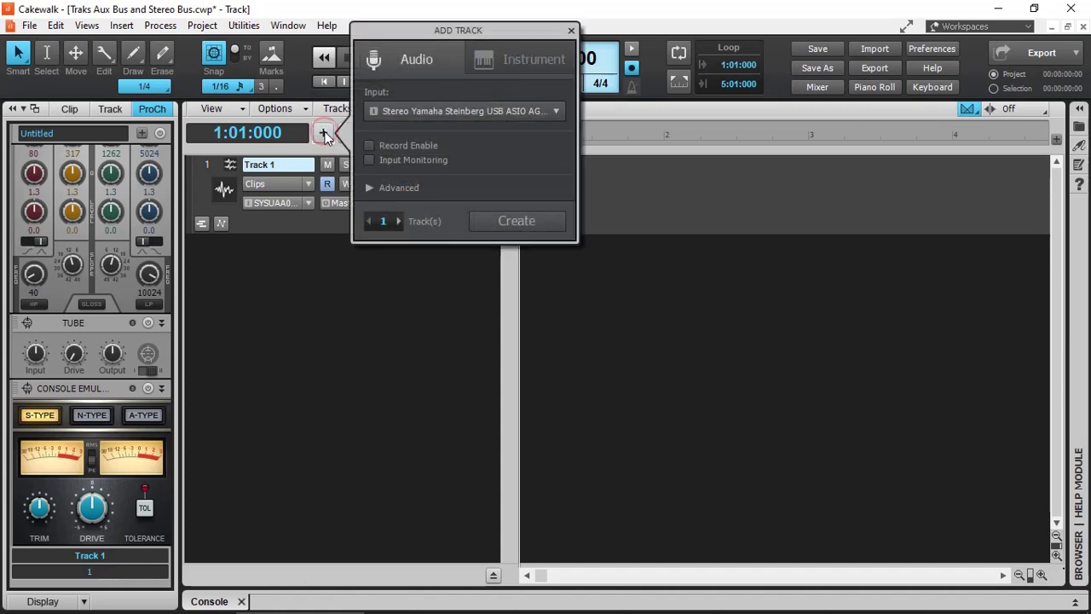
click(526, 57)
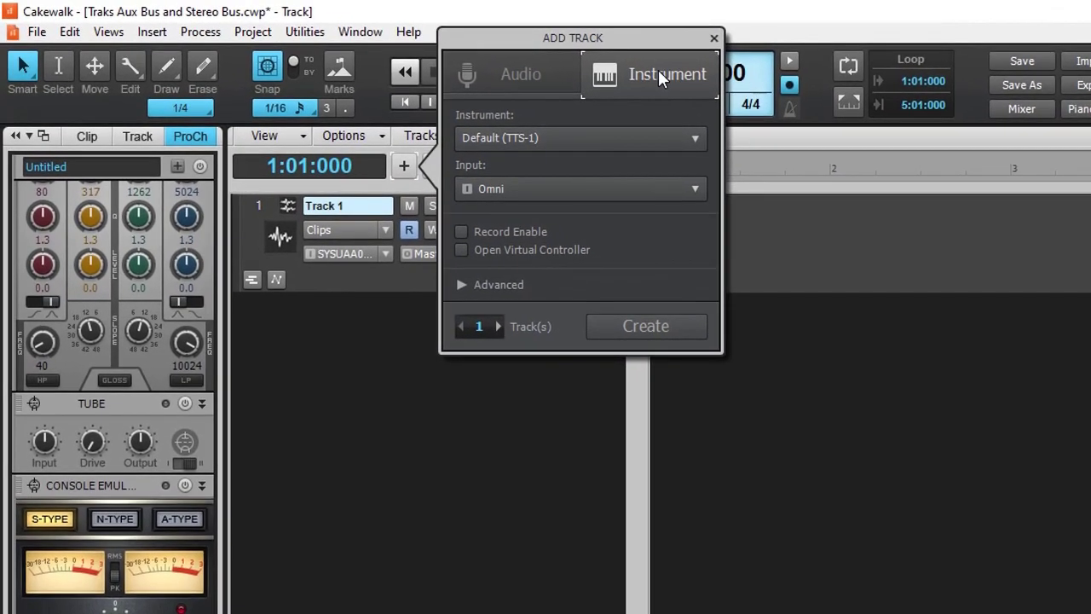
click(695, 137)
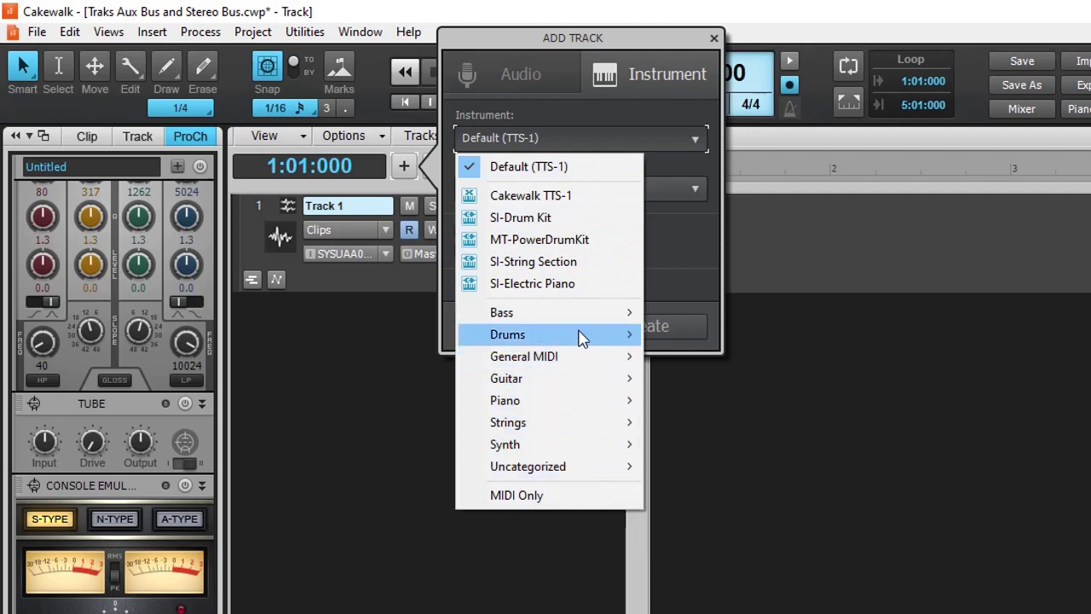
click(630, 121)
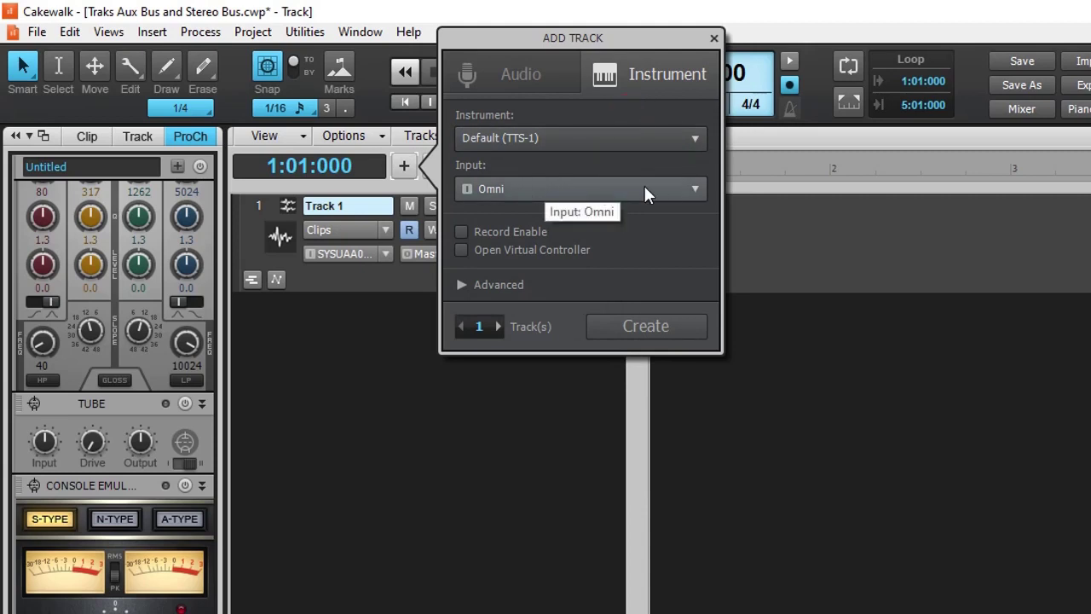
click(688, 188)
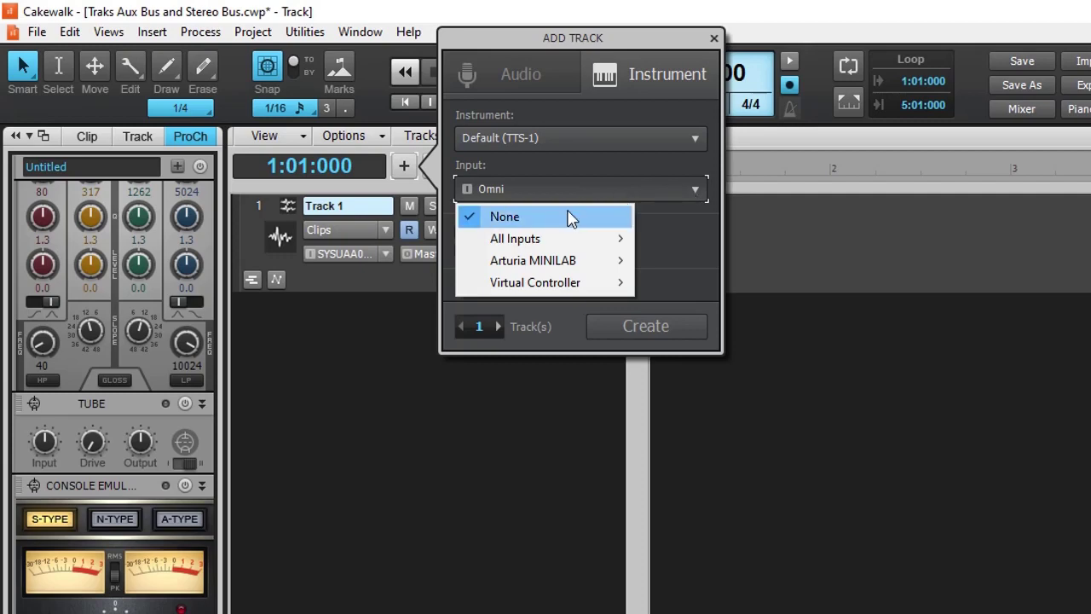
mouse_move(542, 267)
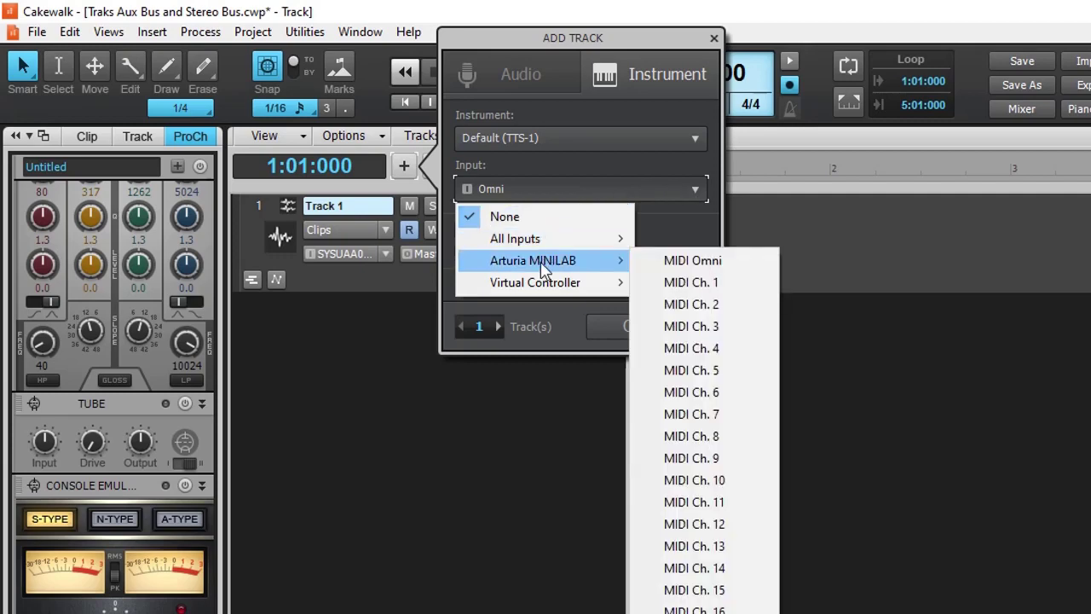
click(706, 264)
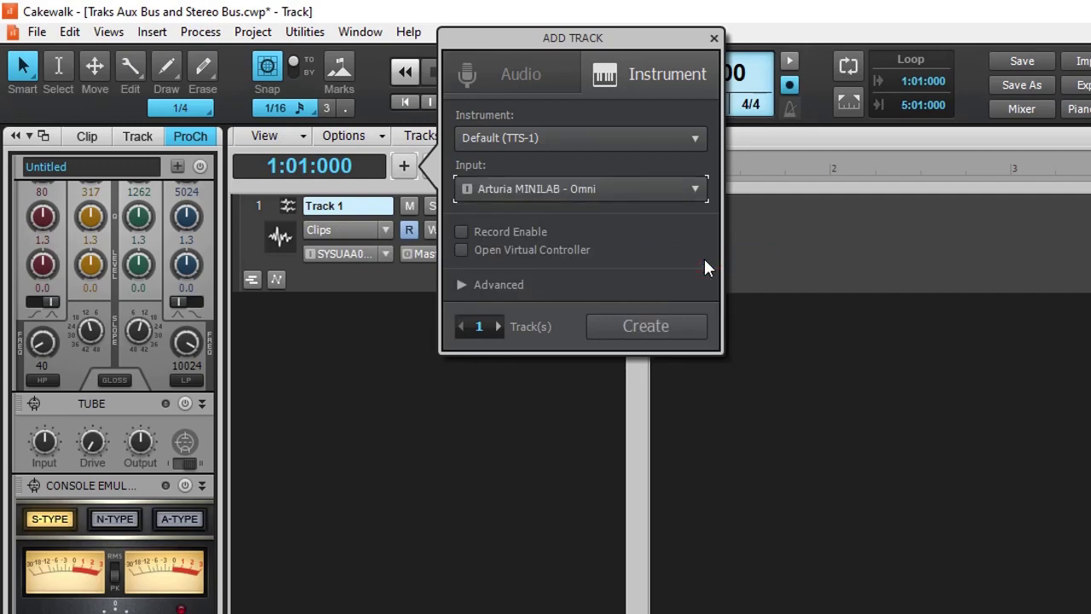
Create the Cakewalk TTS-1 instrument track, close its synth window, and expand its strip
click(645, 325)
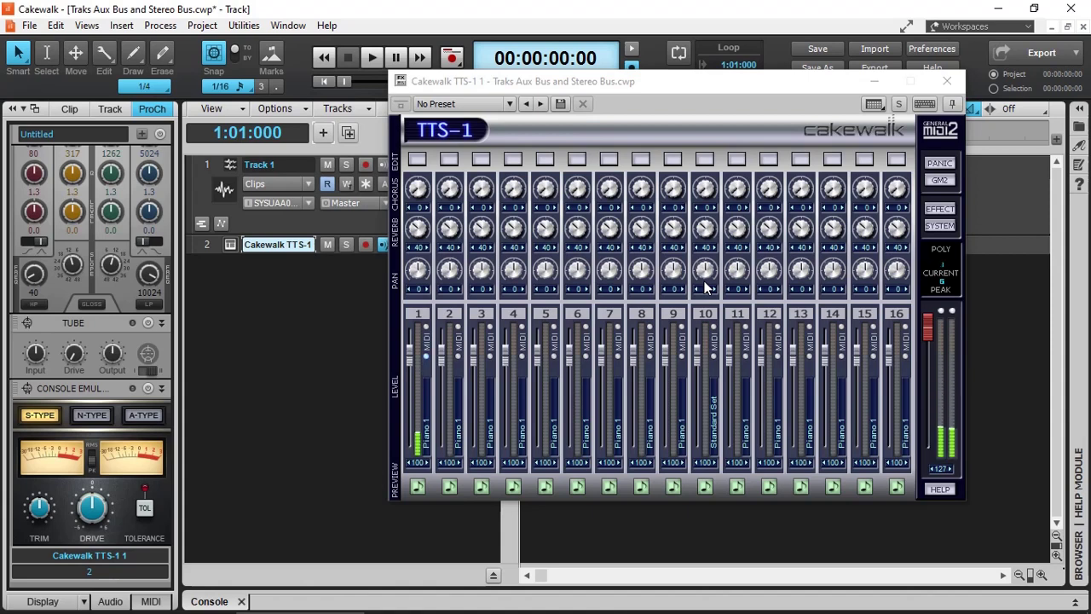
click(947, 82)
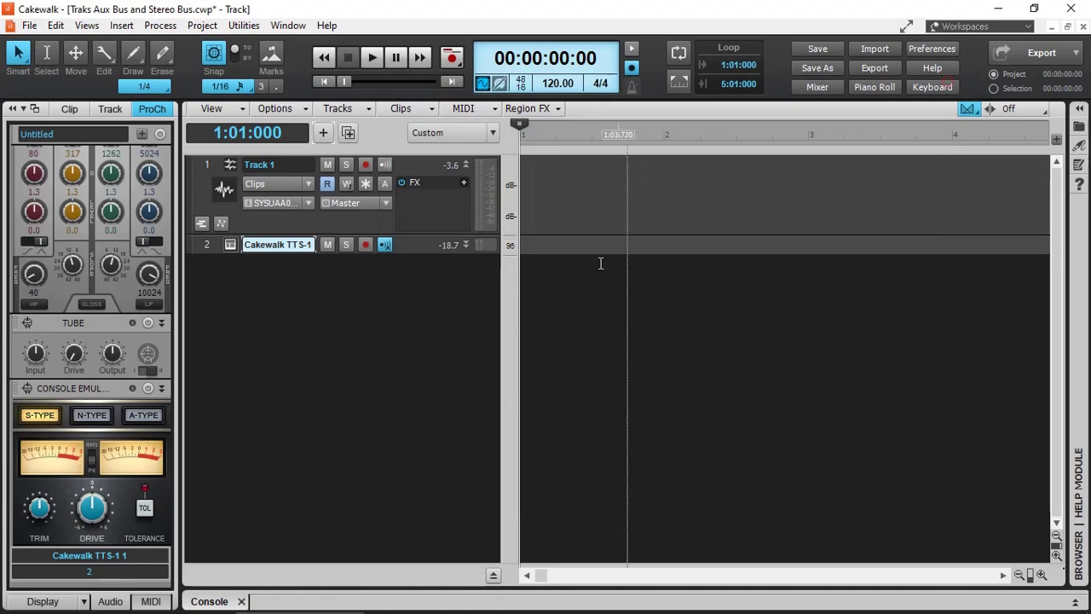
click(465, 244)
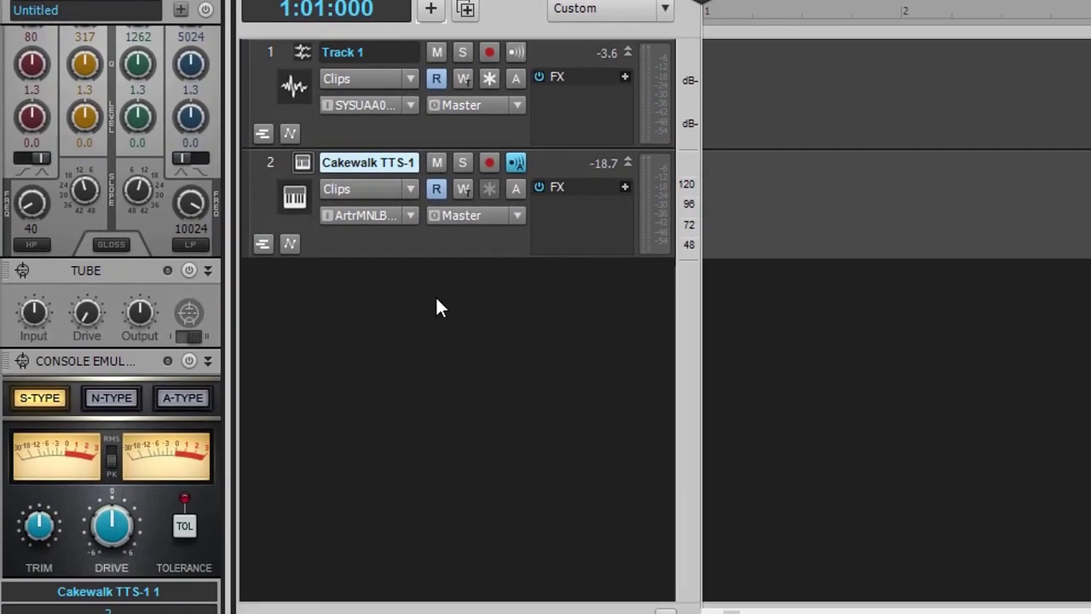
Insert MIDI Track 3, expand it, and set its input to the Arturia MINILAB
right_click(436, 307)
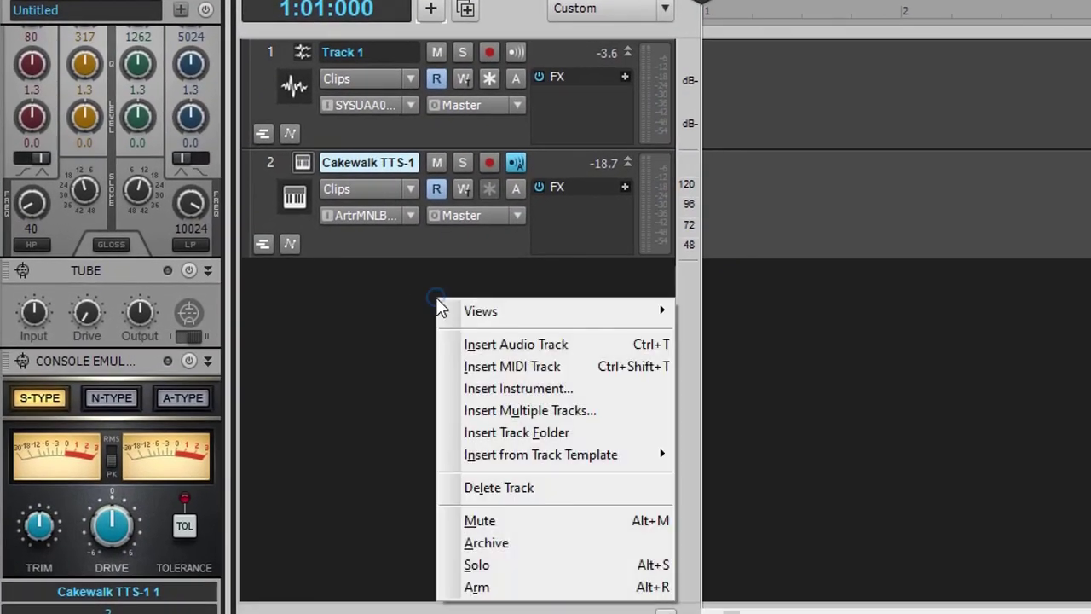
click(501, 367)
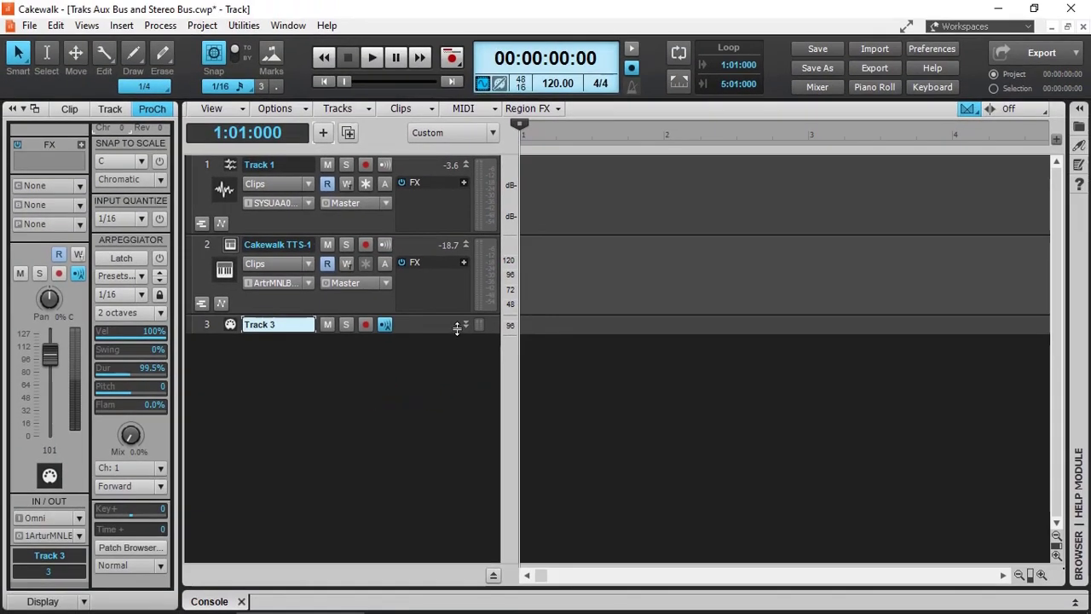
click(465, 325)
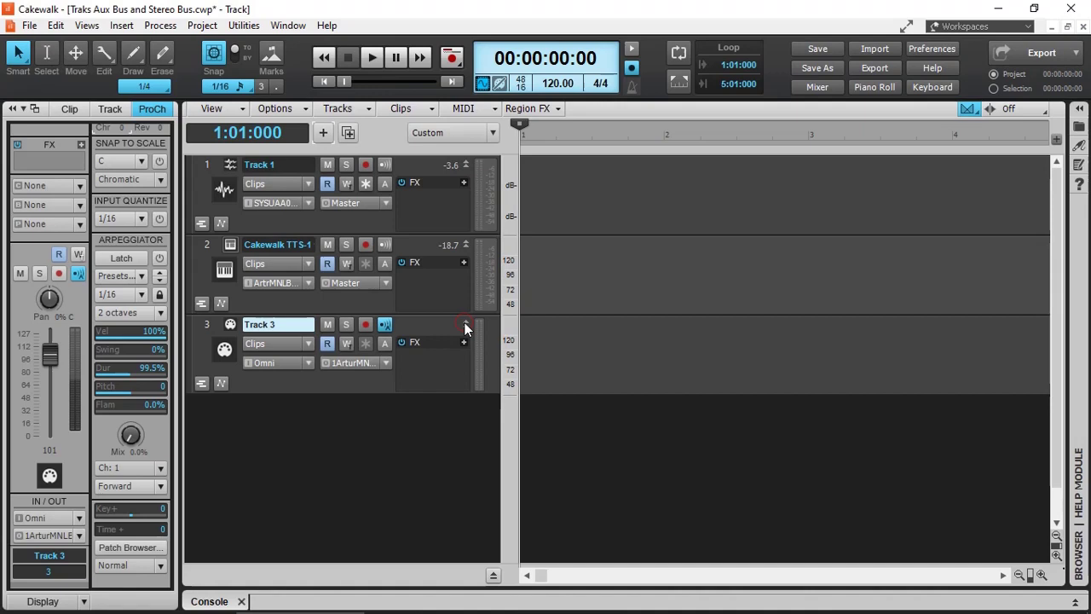
click(308, 362)
mouse_move(368, 418)
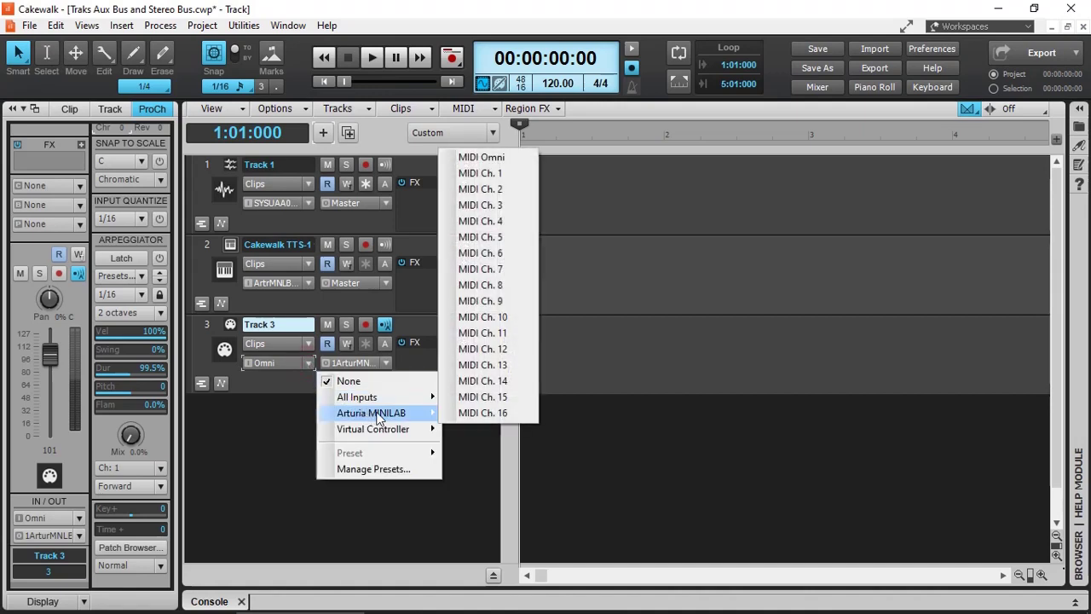
click(497, 172)
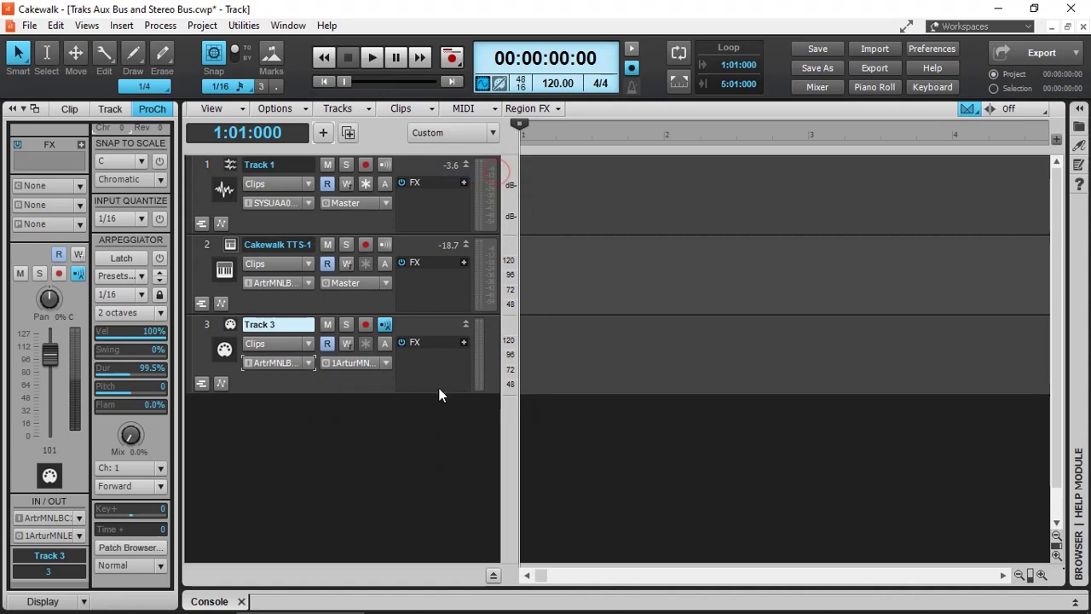
click(385, 362)
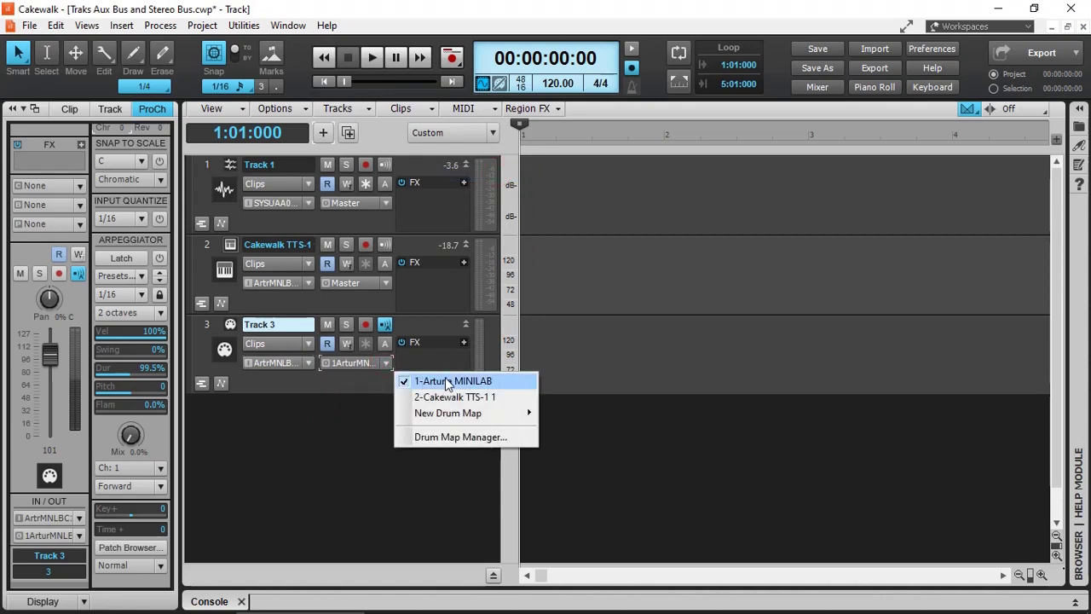
mouse_move(456, 415)
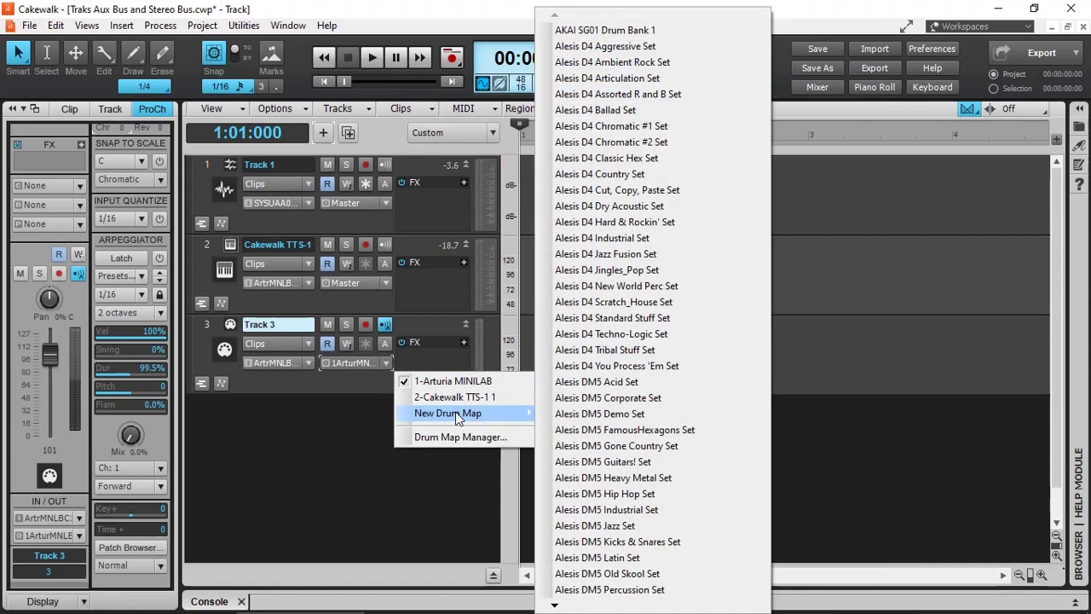
click(354, 388)
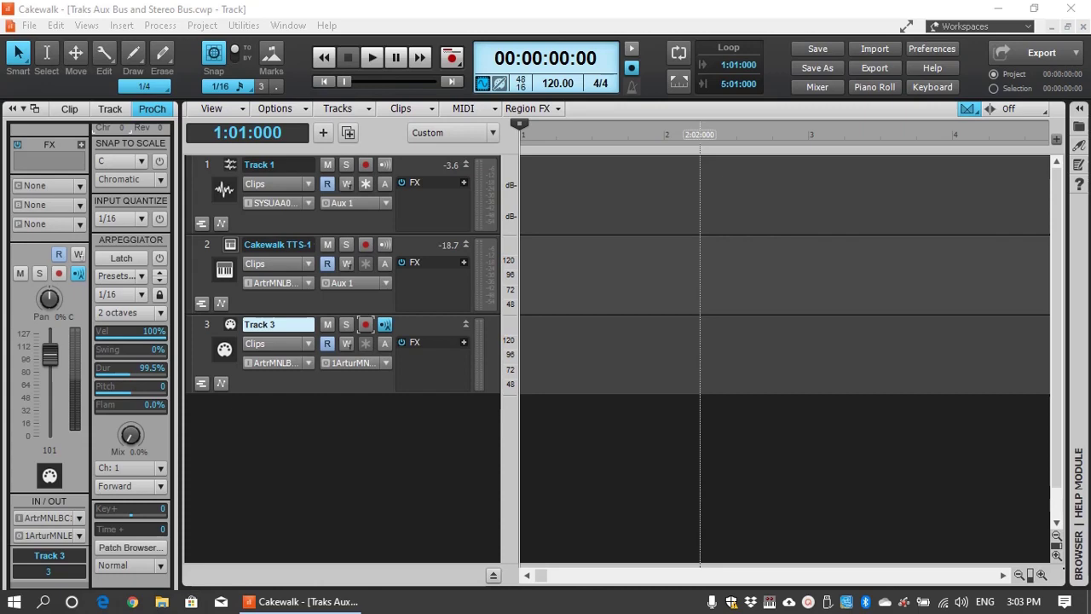
Undo the Aux 1 routing with Ctrl+Z so both tracks output to Master
click(430, 209)
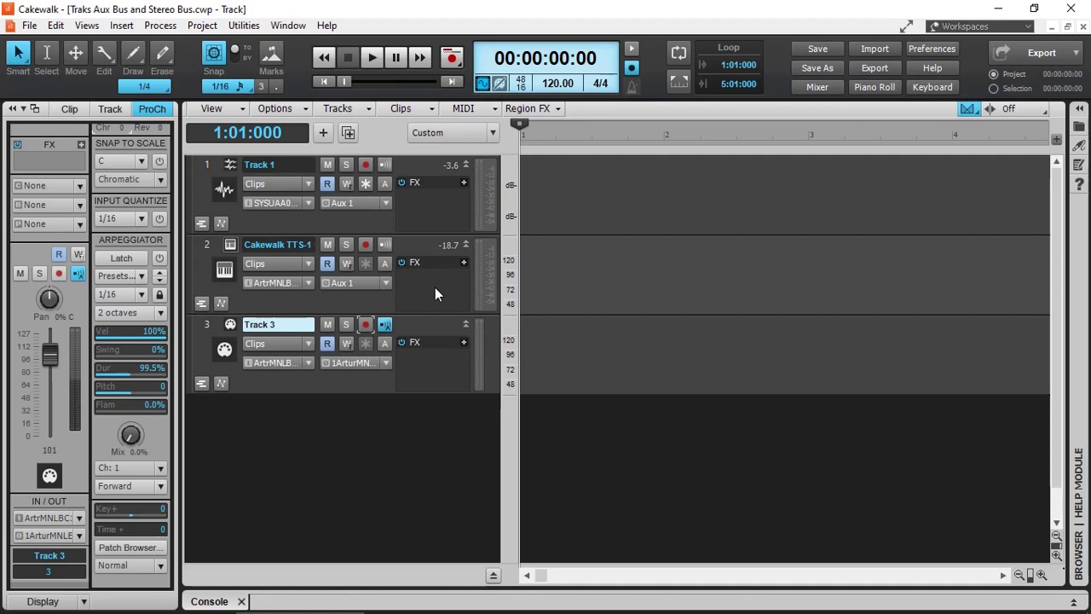
key(ctrl+z)
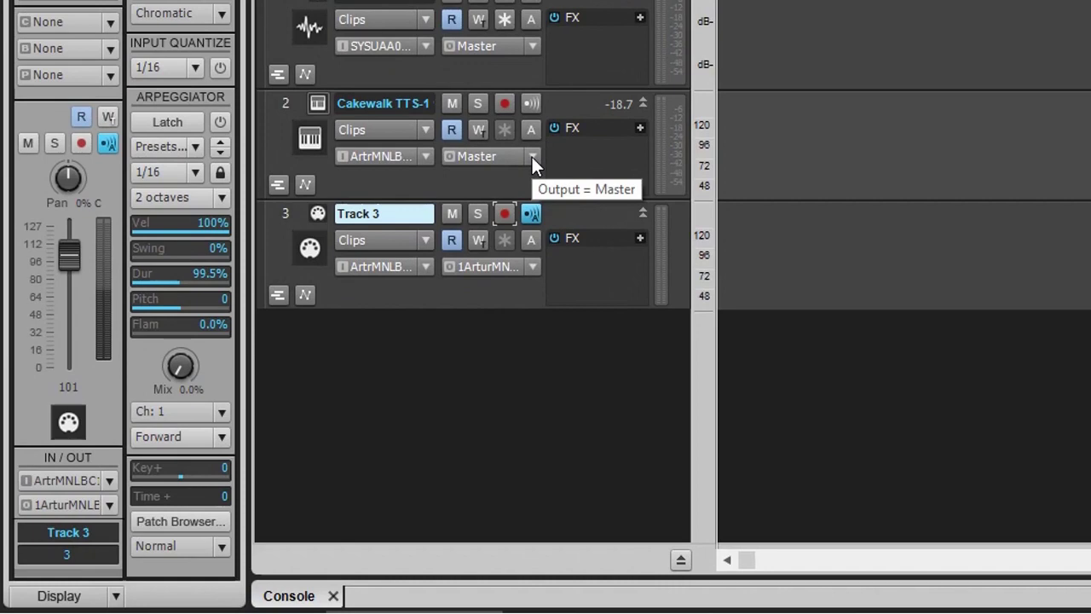
Send Cakewalk TTS-1 to a new Aux 1 track, expand it, and arm it for recording
click(532, 157)
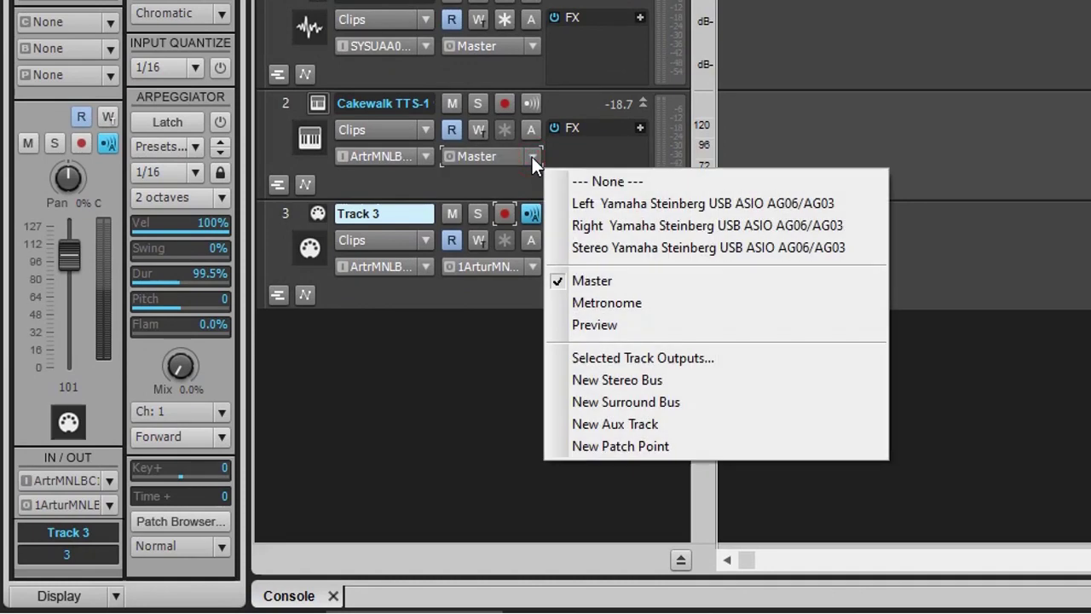
click(589, 425)
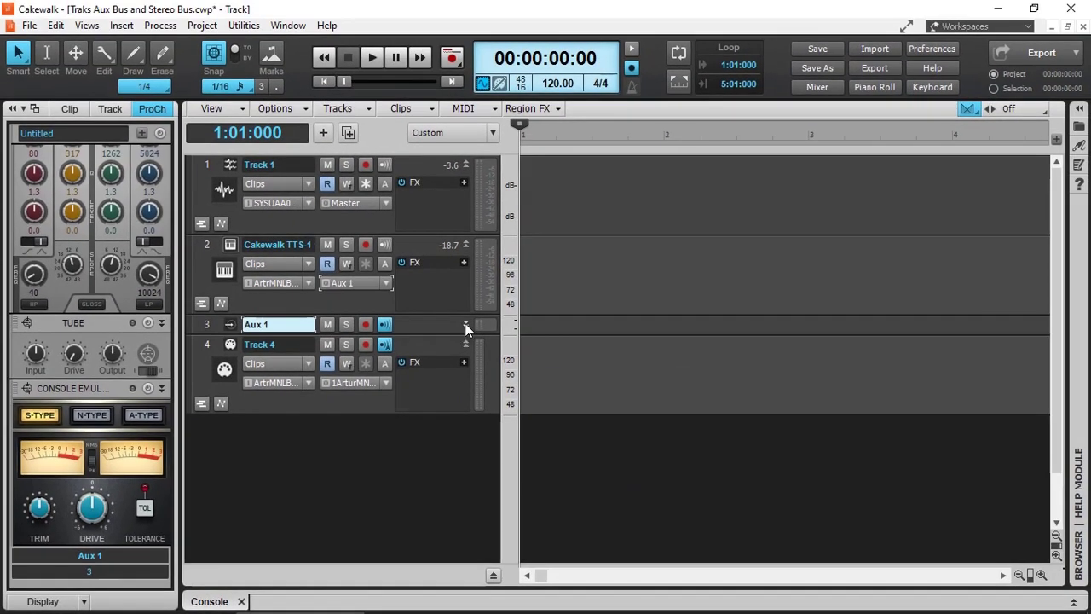
click(465, 326)
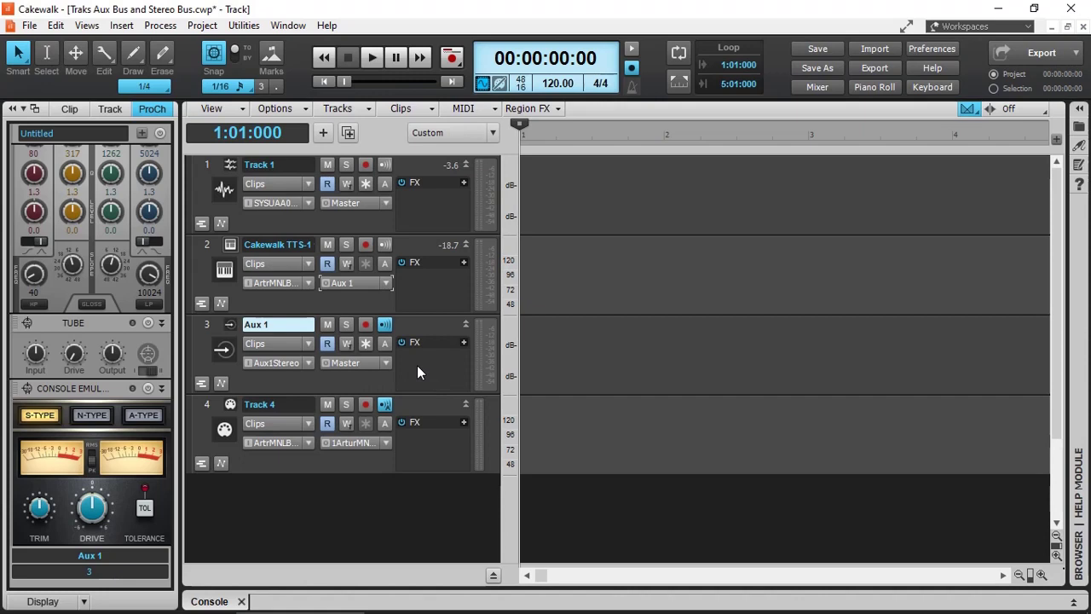
click(365, 324)
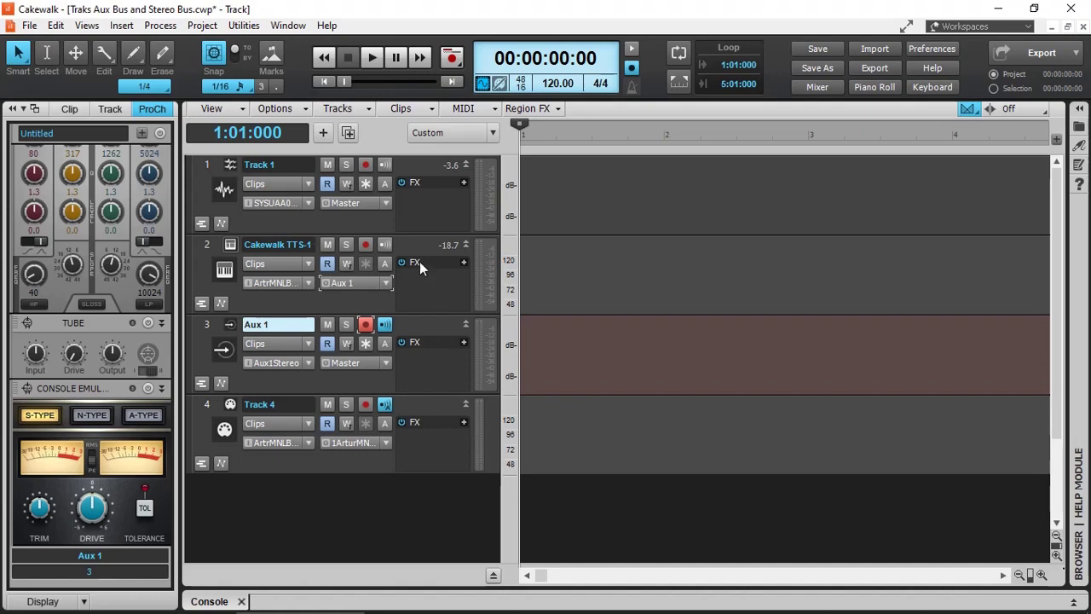
Route Track 1's output to Aux 1
click(386, 204)
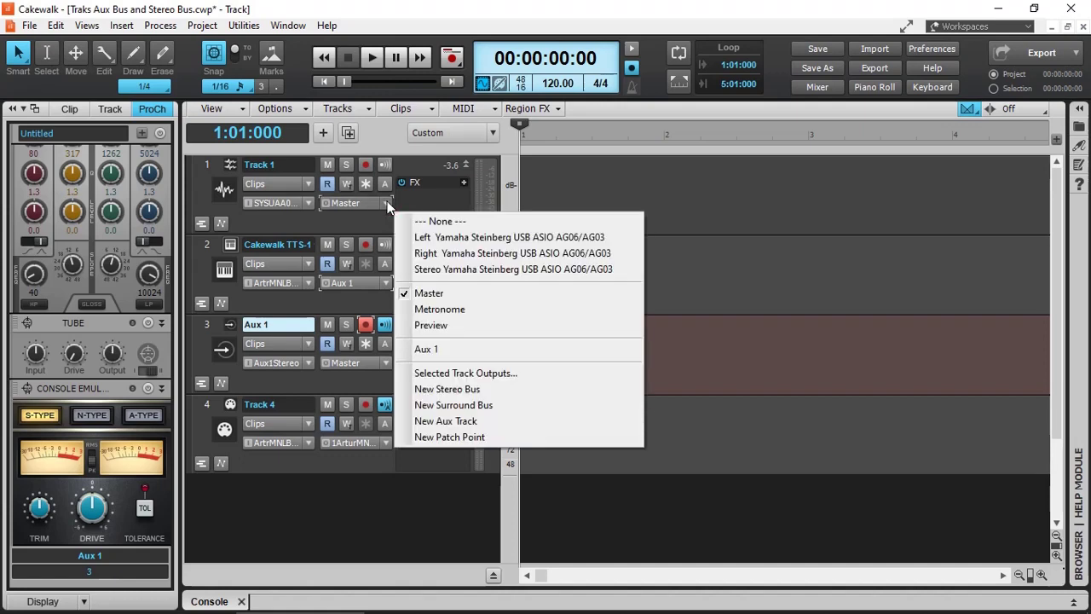
click(433, 349)
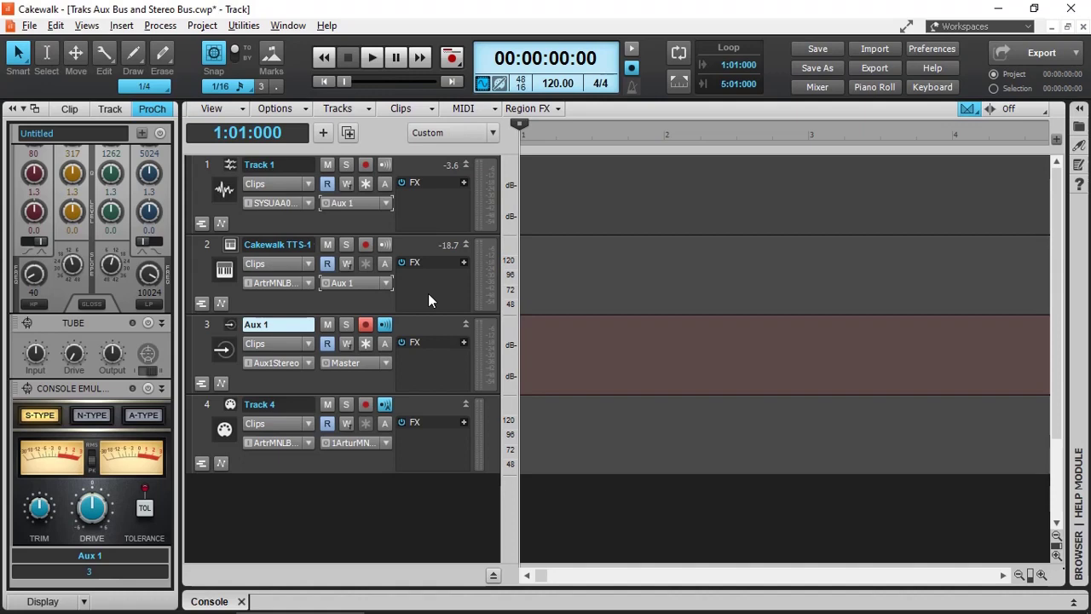
Adjust the Aux 1 fader in the Console, then return to the four-track view
key(alt+2)
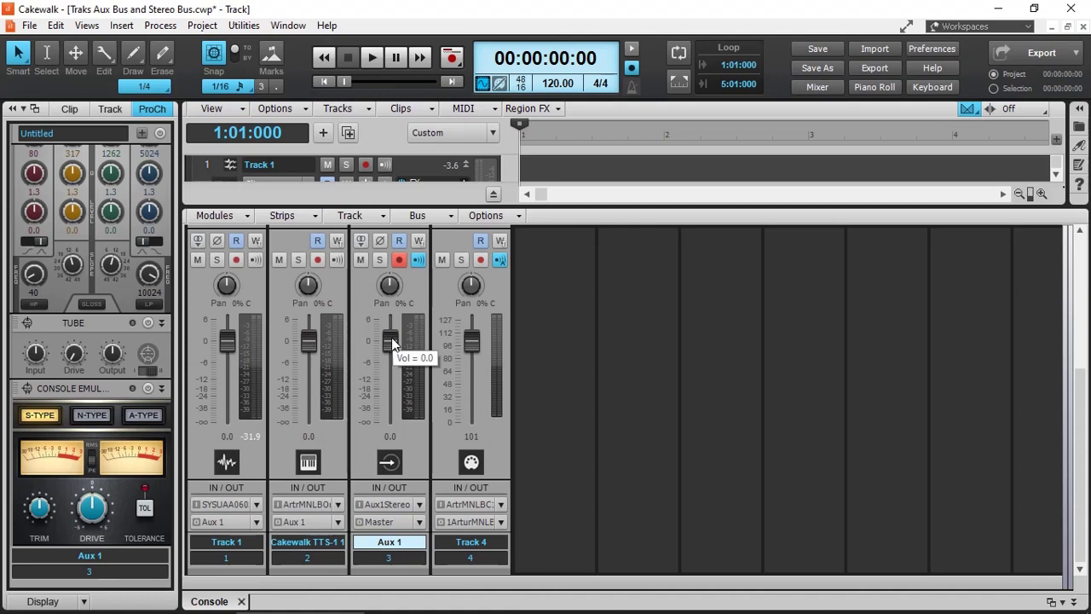
drag(392, 335, 392, 343)
scroll(392, 338, down, 10)
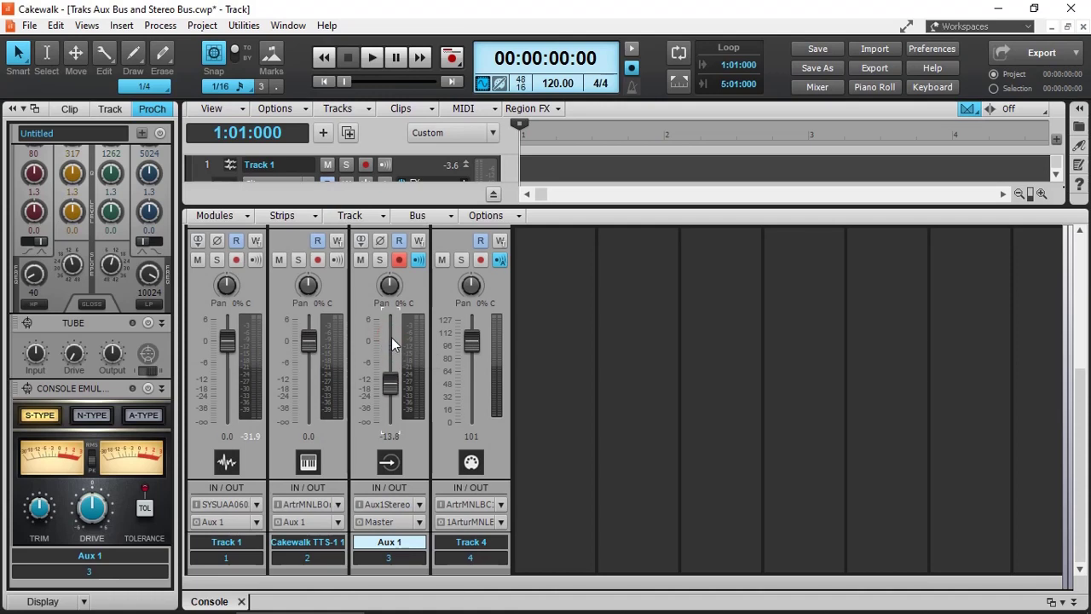
scroll(391, 337, up, 8)
key(d)
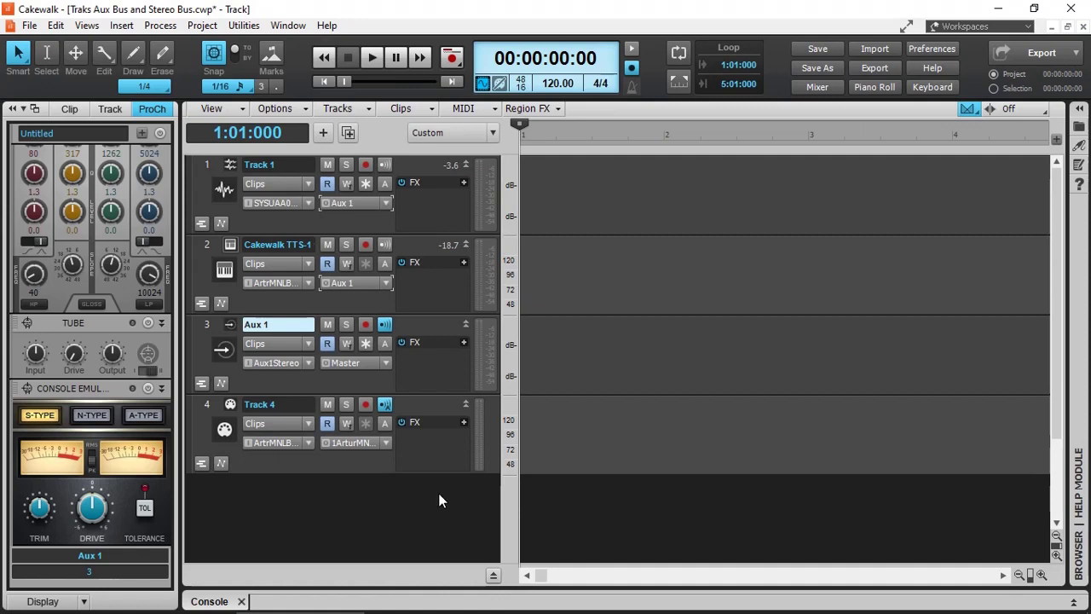
Show the bus pane and select the Master, Metronome and Preview buses in turn
click(494, 578)
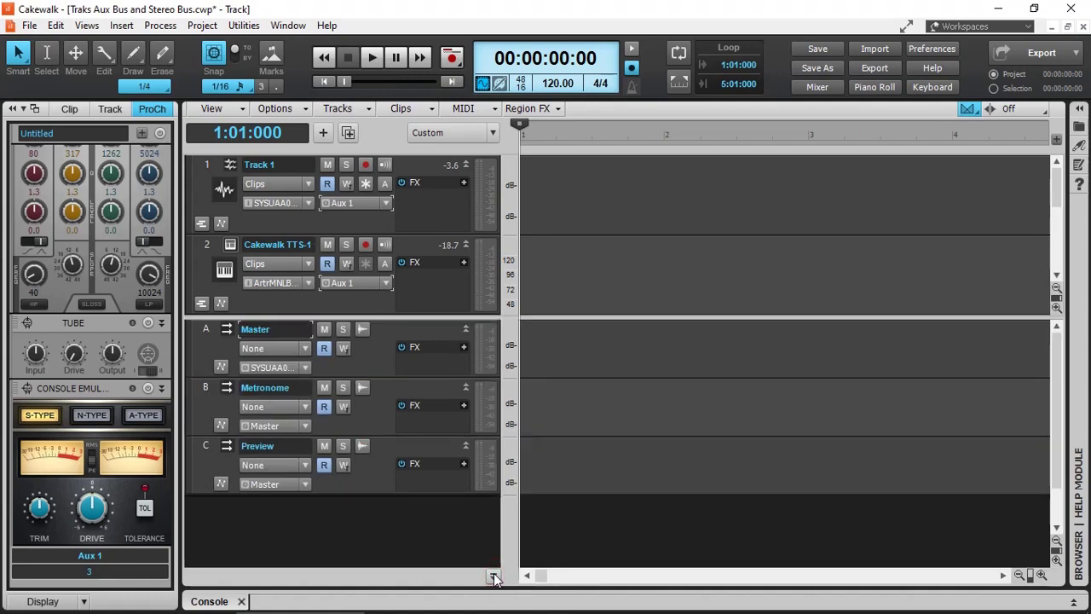
click(372, 353)
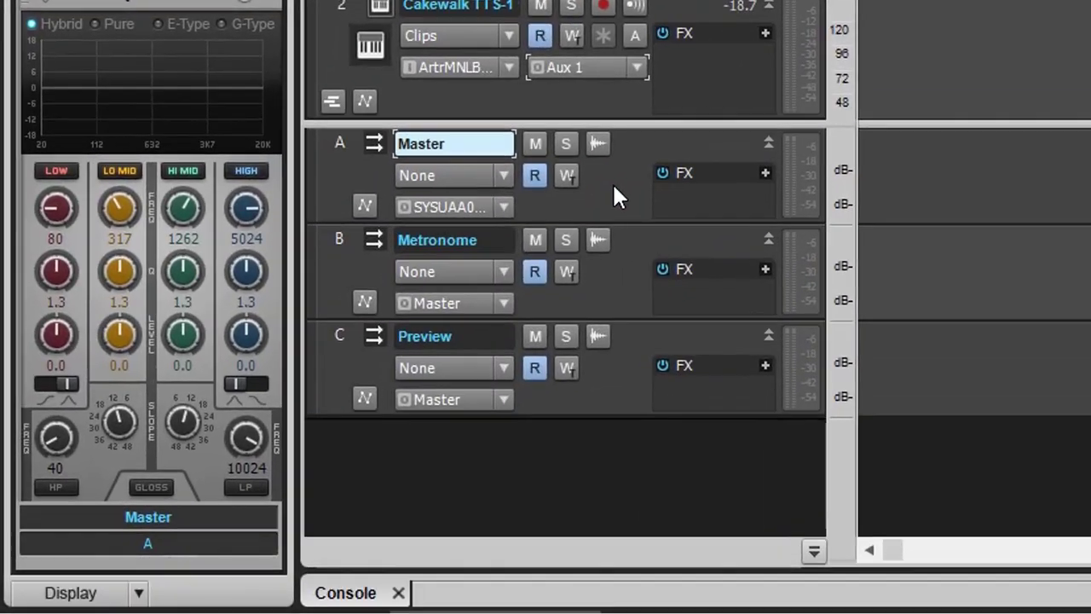
click(618, 274)
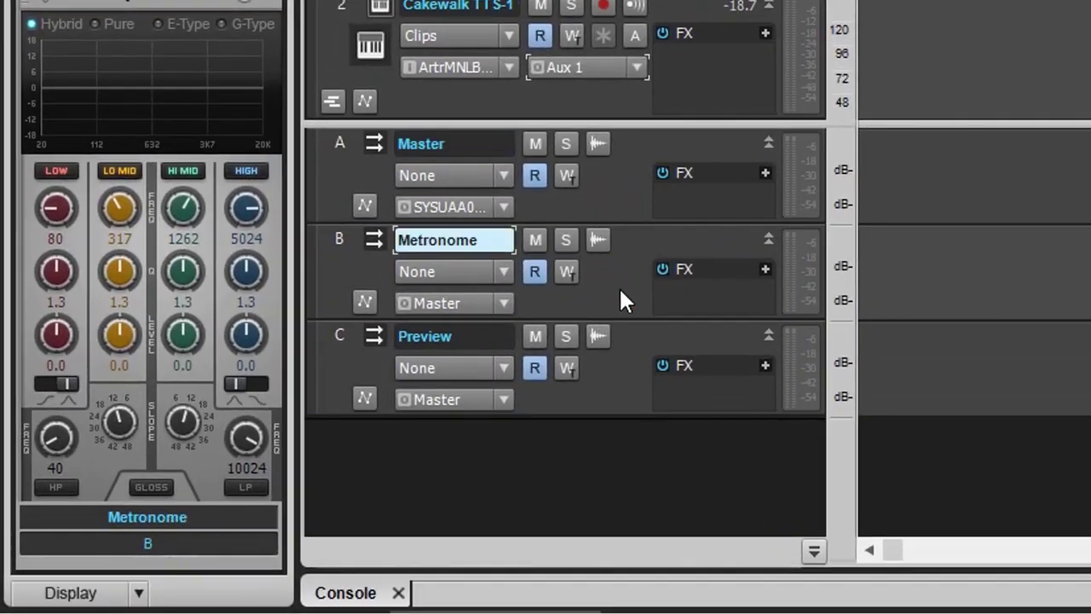
click(618, 368)
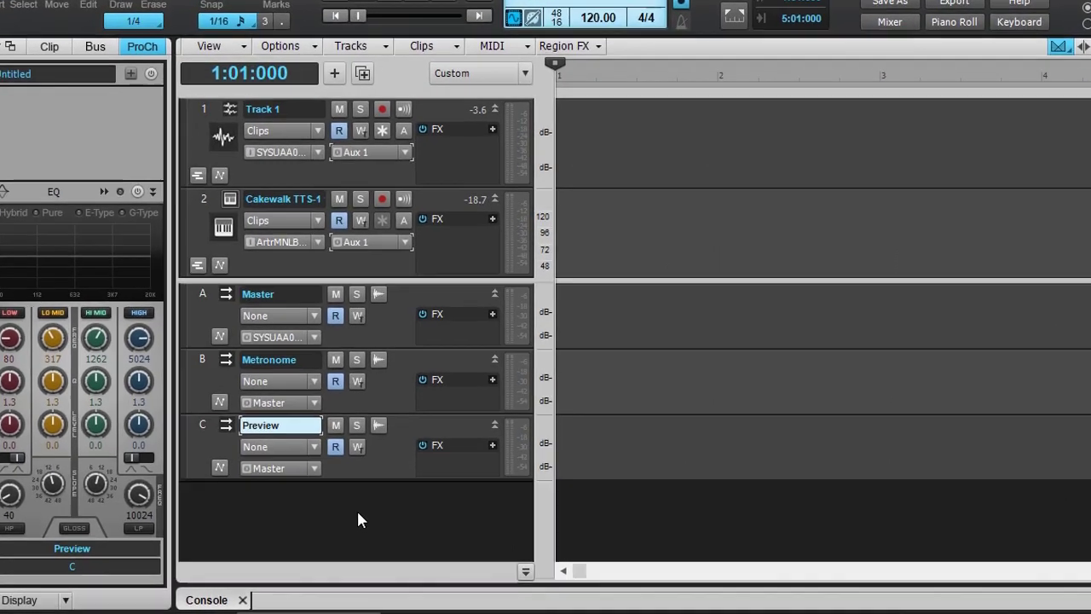
Insert a new stereo bus and name it 'Drum Bus'
right_click(343, 522)
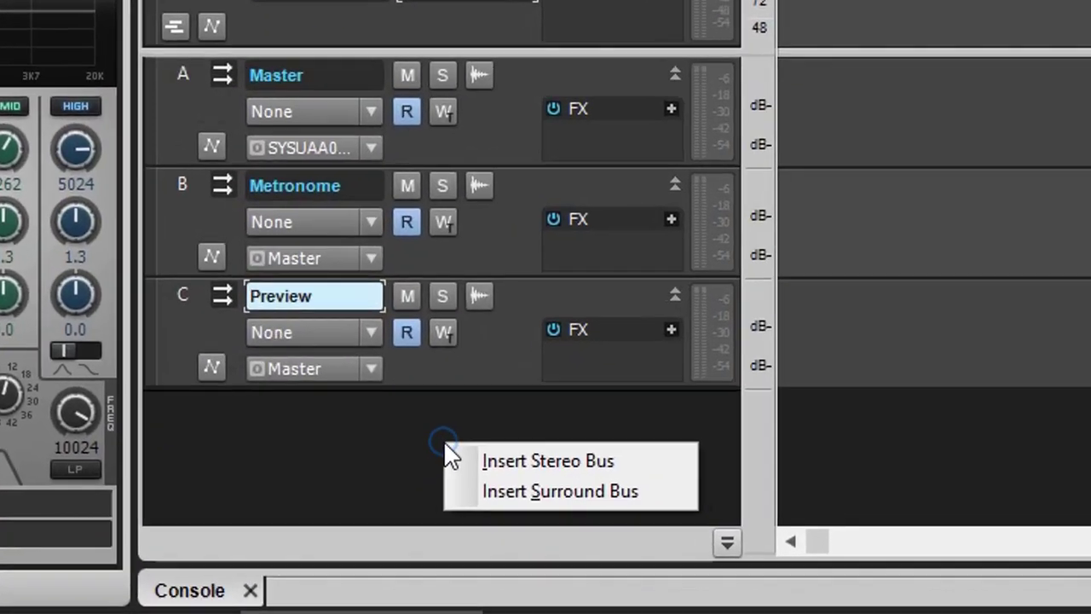
click(558, 449)
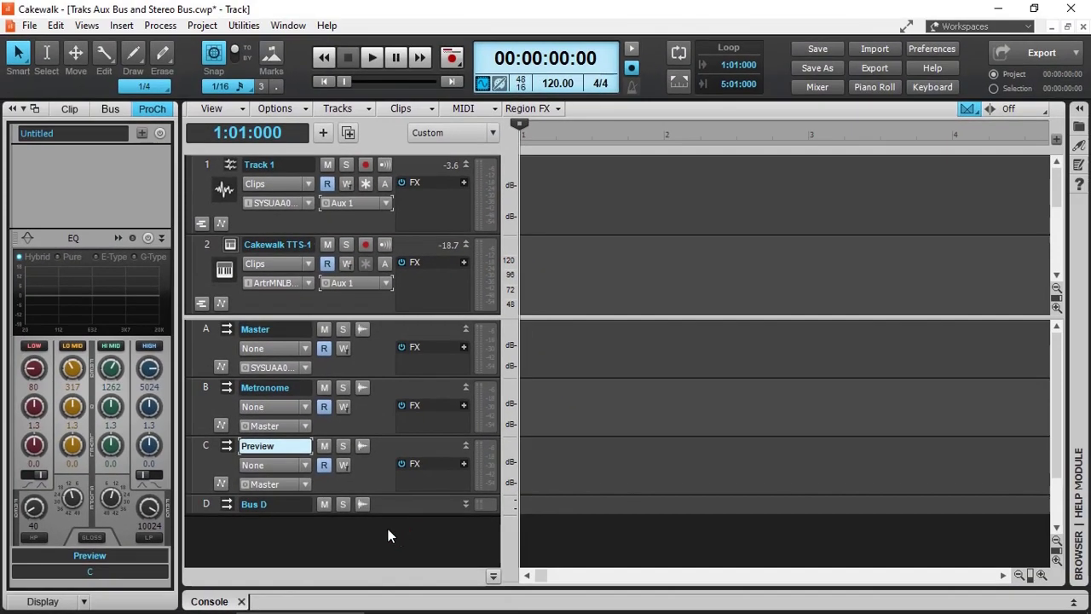
double_click(274, 504)
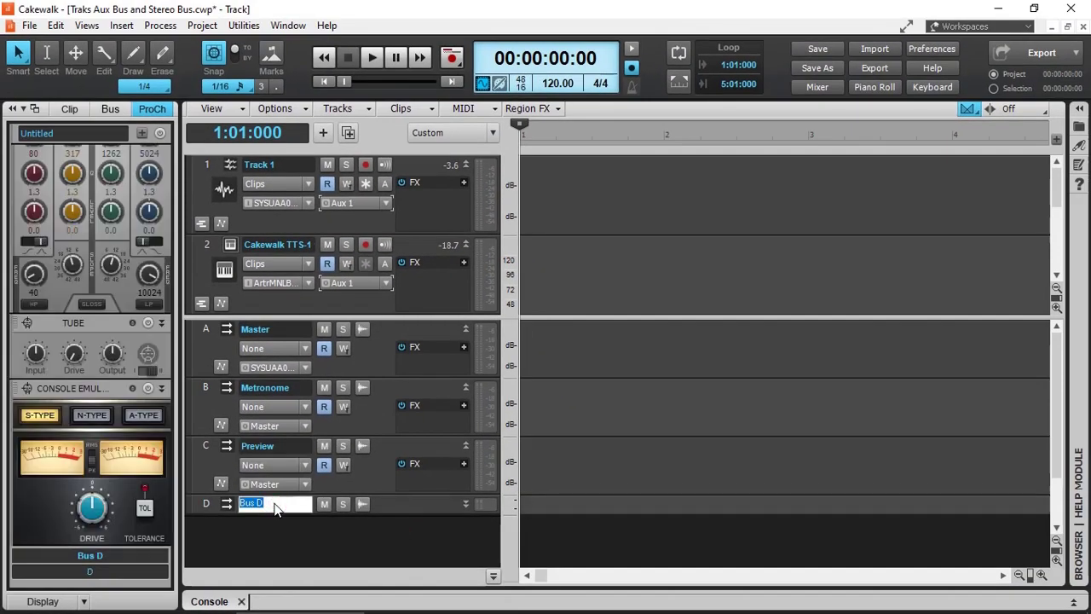
text(Drum Bus)
key(Return)
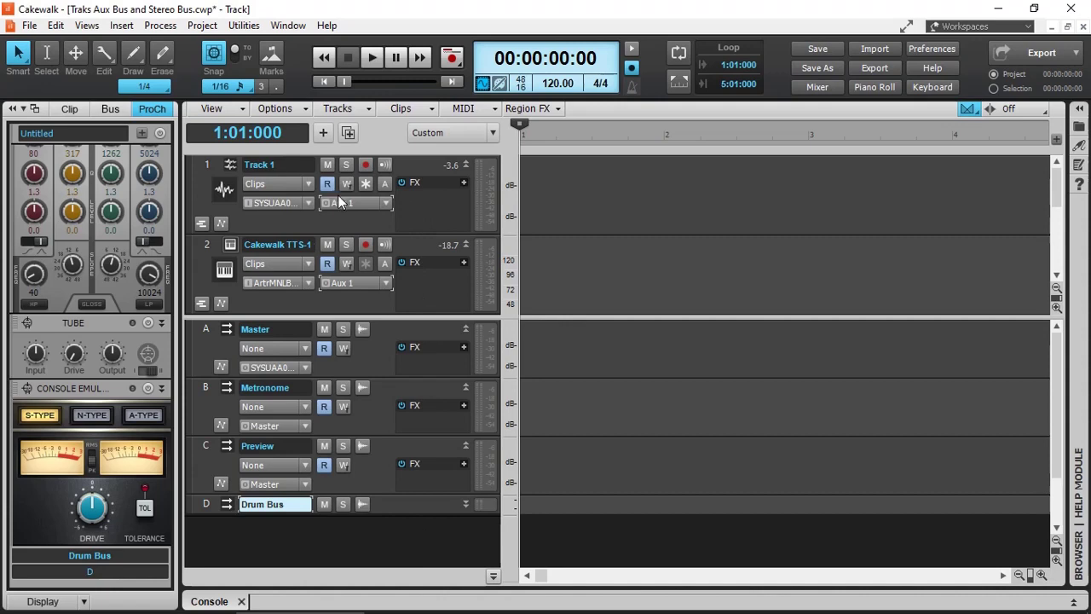
Route Track 1's output to Drum Bus and expand the Drum Bus row to show its settings
click(385, 203)
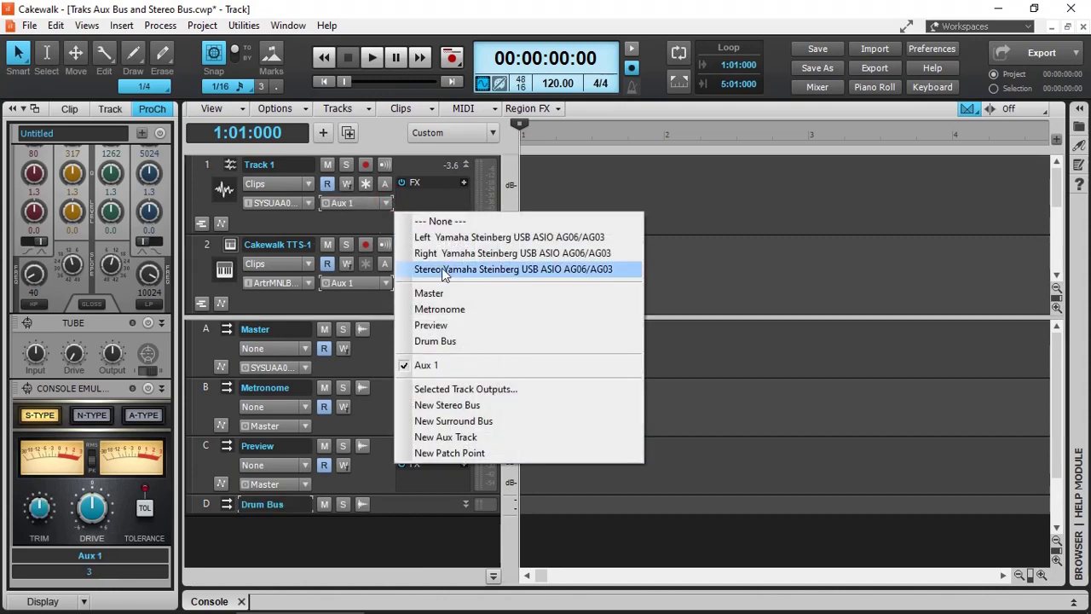
click(437, 342)
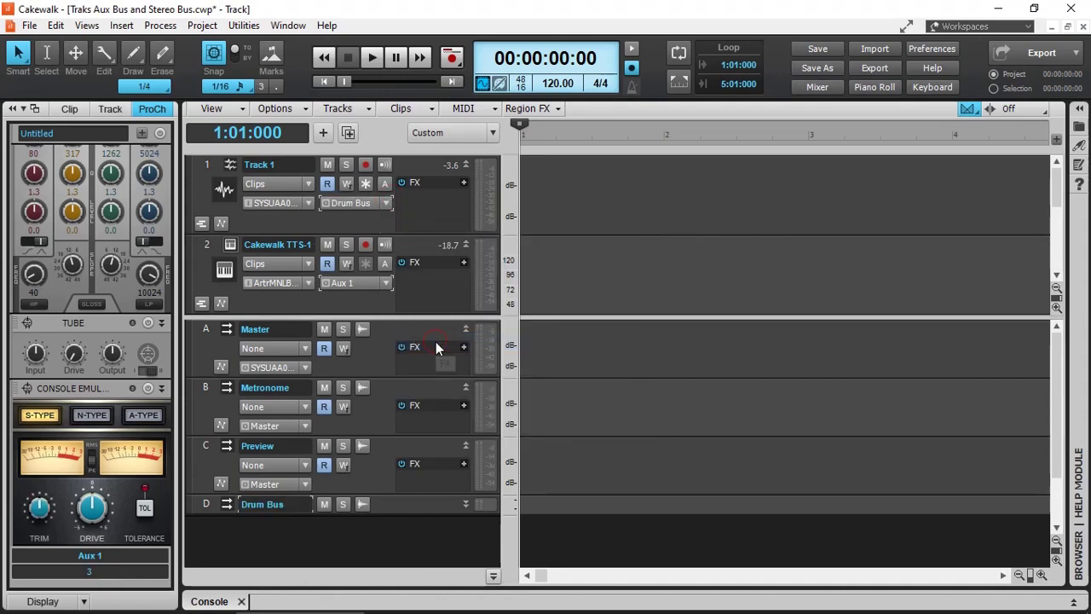
click(464, 503)
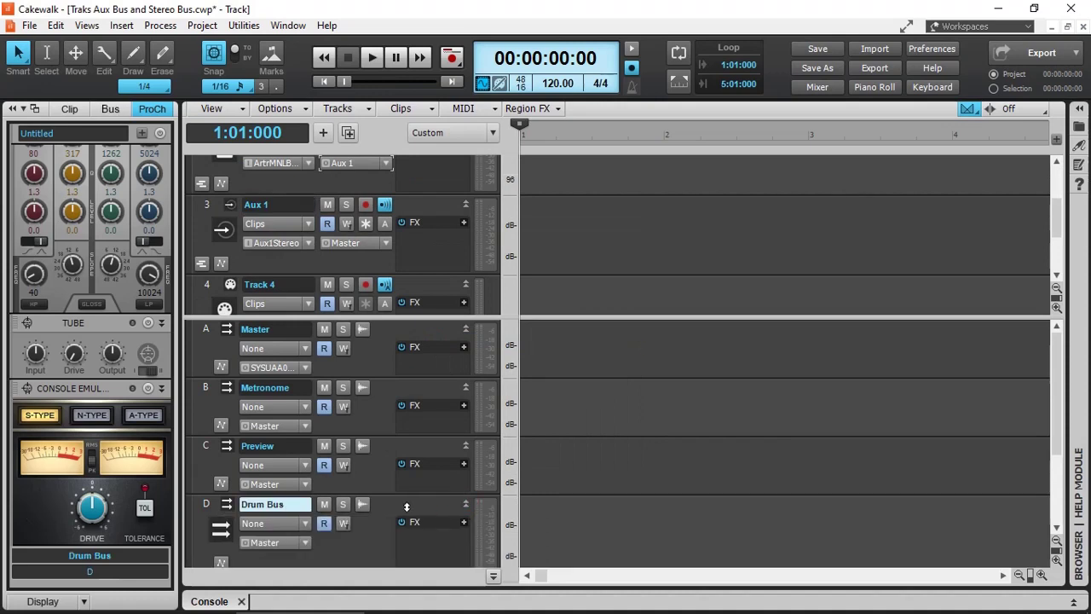
scroll(393, 508, down, 1)
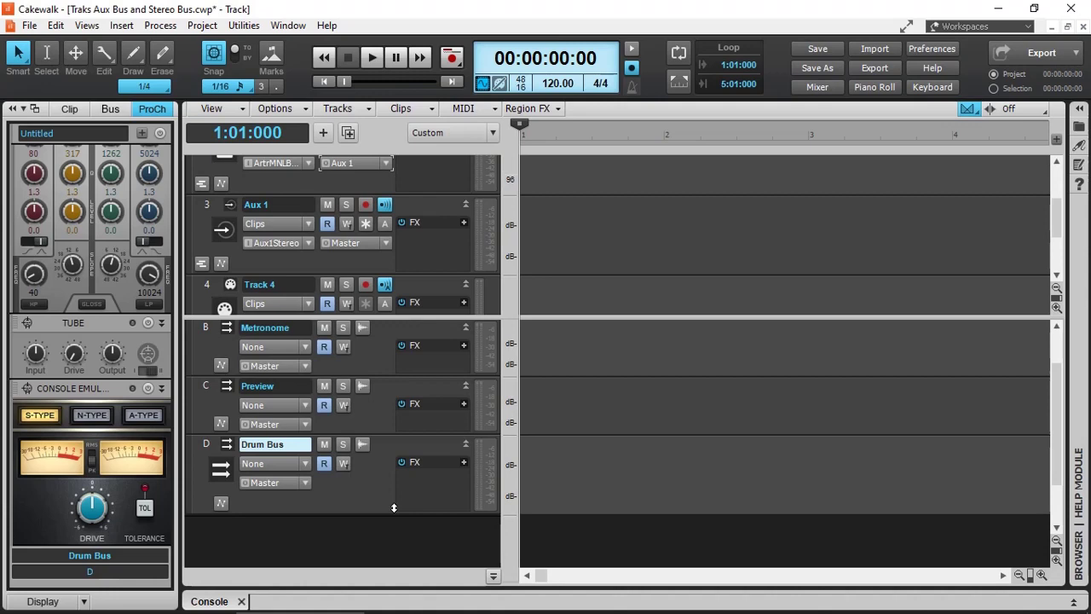
Show the console with bus strips visible, selecting Master, Metronome, Preview and Drum Bus in turn
key(d)
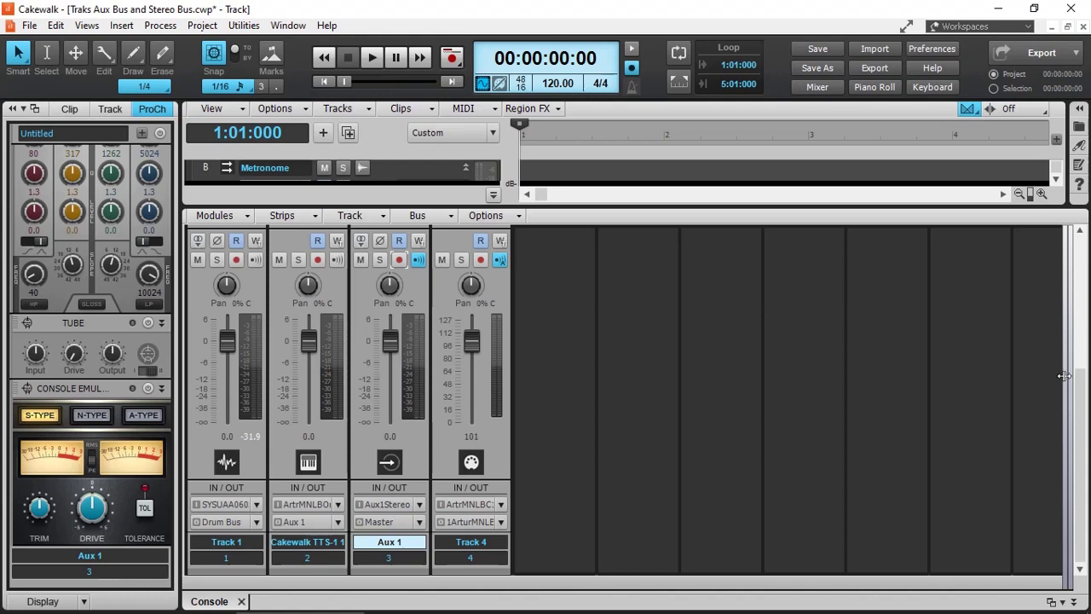
drag(1063, 376, 638, 402)
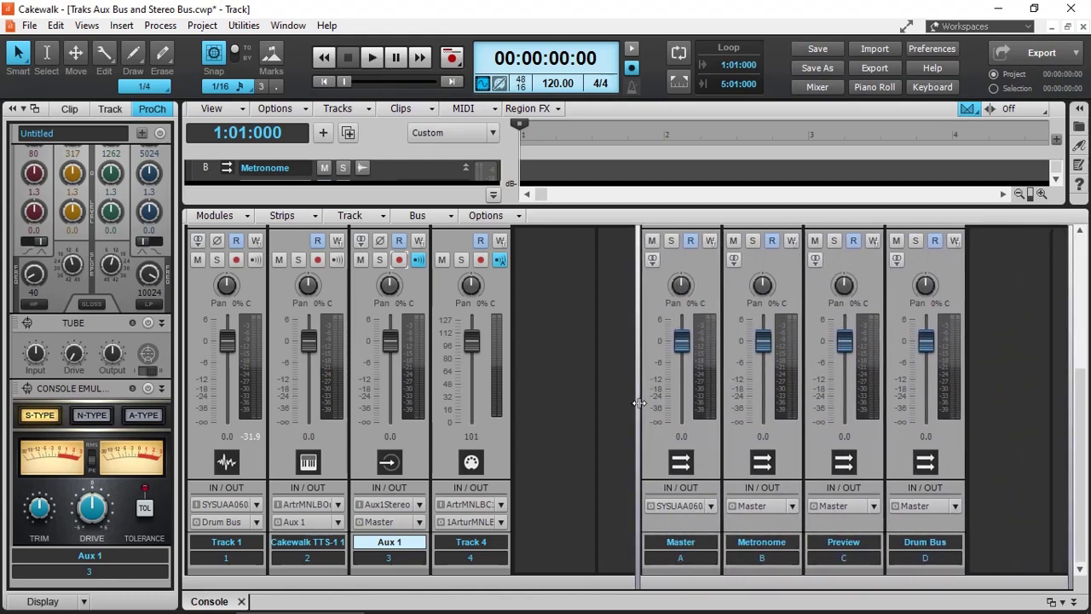
click(702, 439)
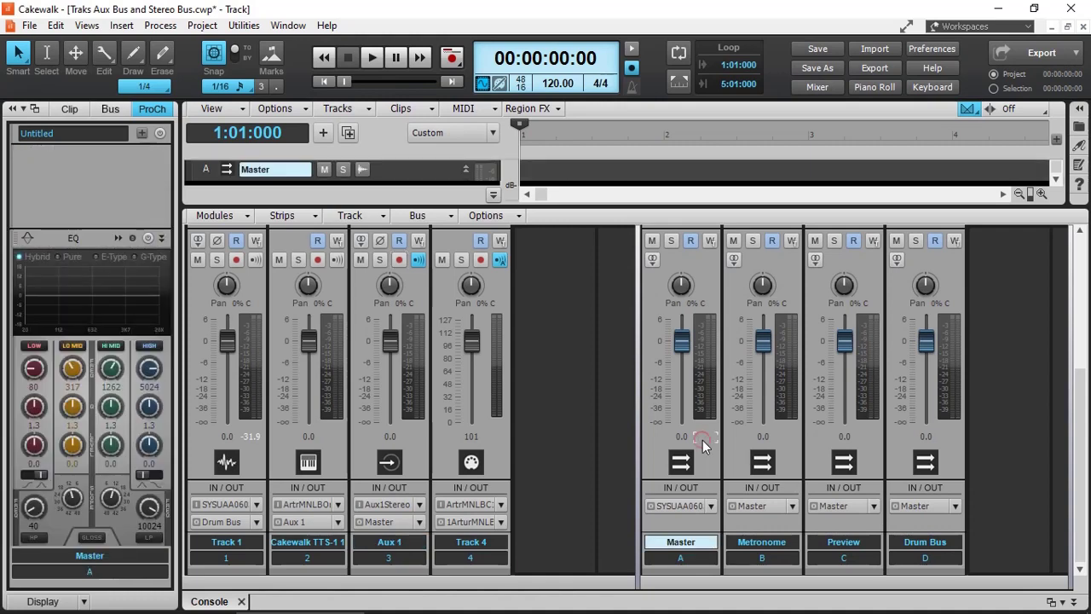
click(785, 438)
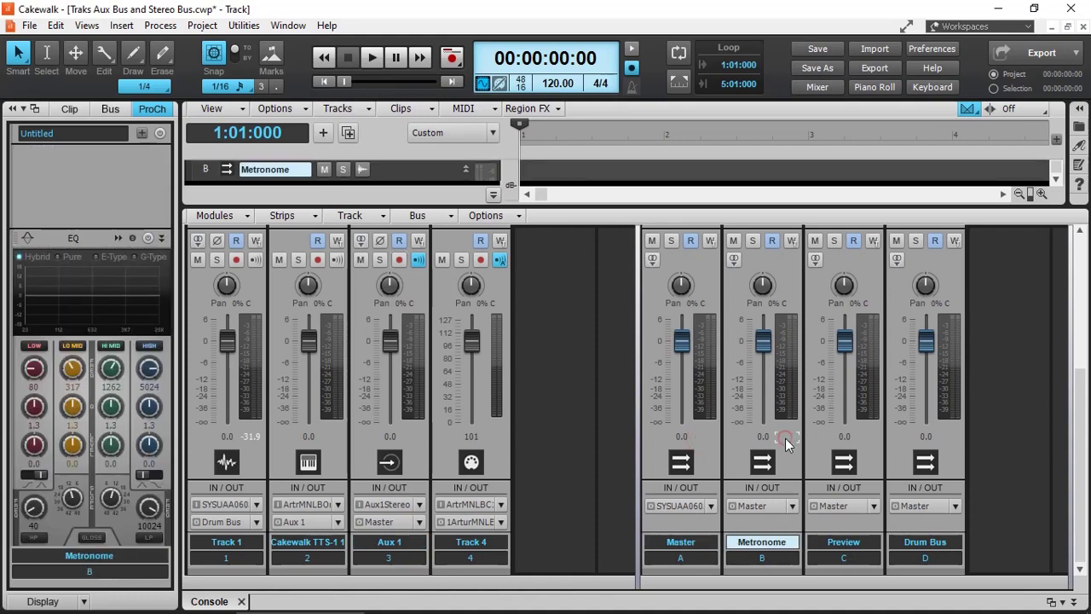
click(872, 439)
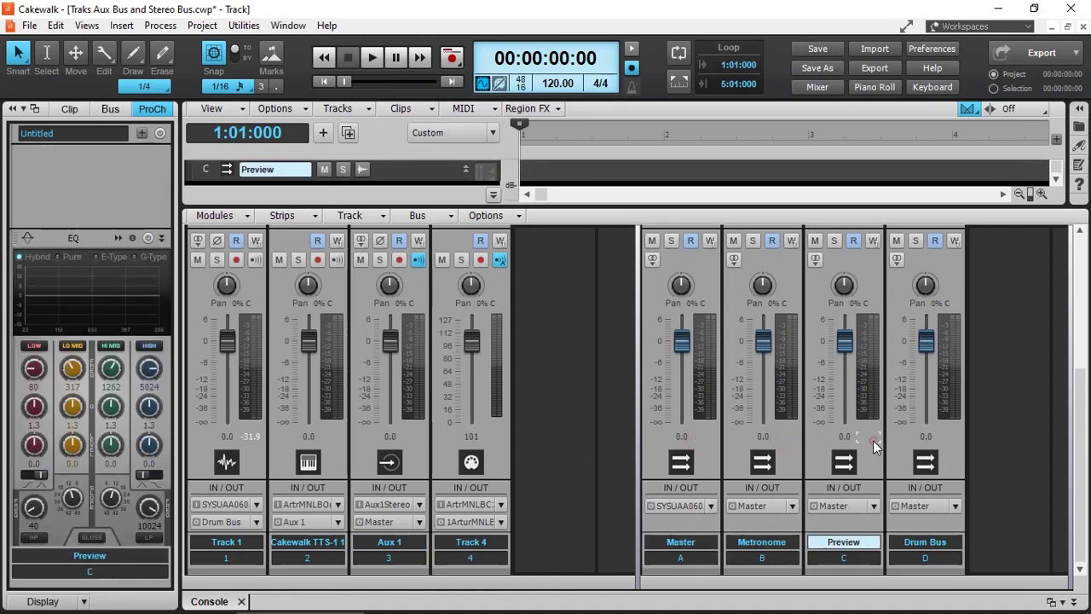
click(950, 447)
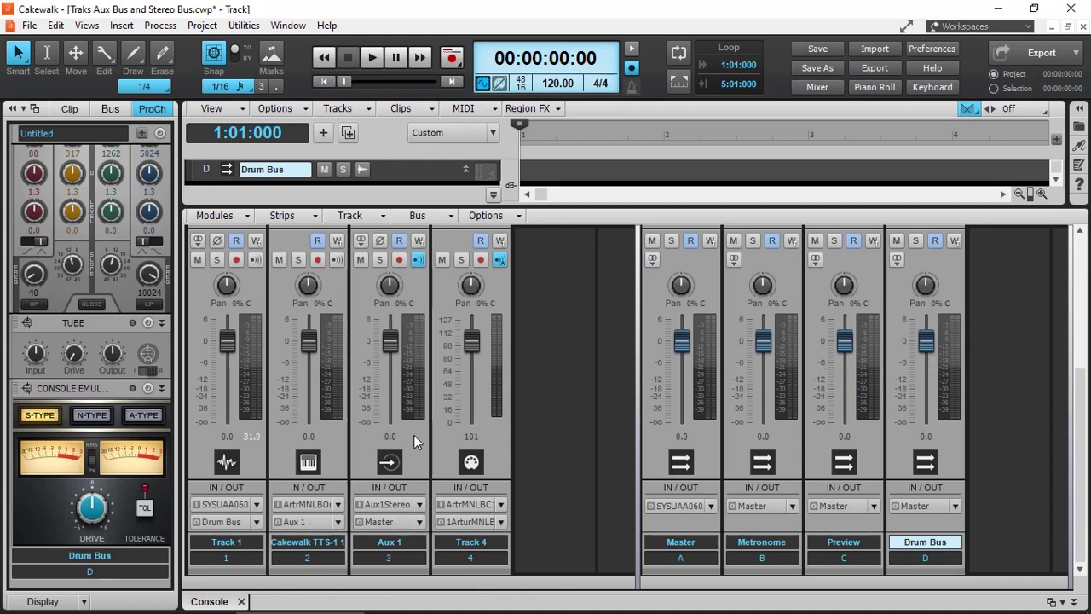
Lower the Drum Bus fader to about -7.4 dB and hide the console
drag(925, 341, 926, 345)
scroll(927, 346, down, 5)
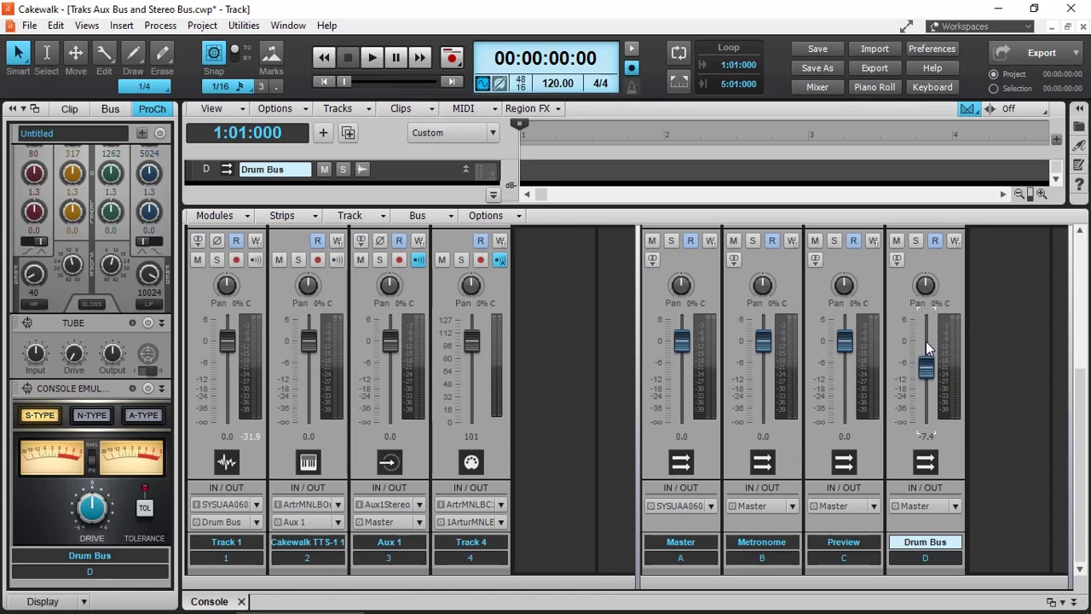
key(d)
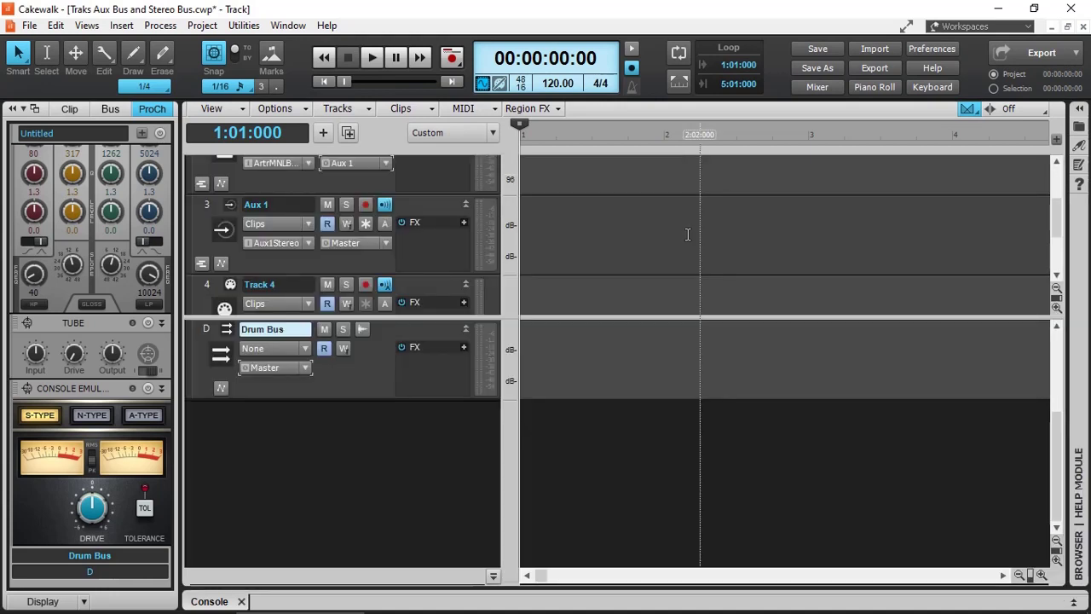
scroll(362, 369, up, 3)
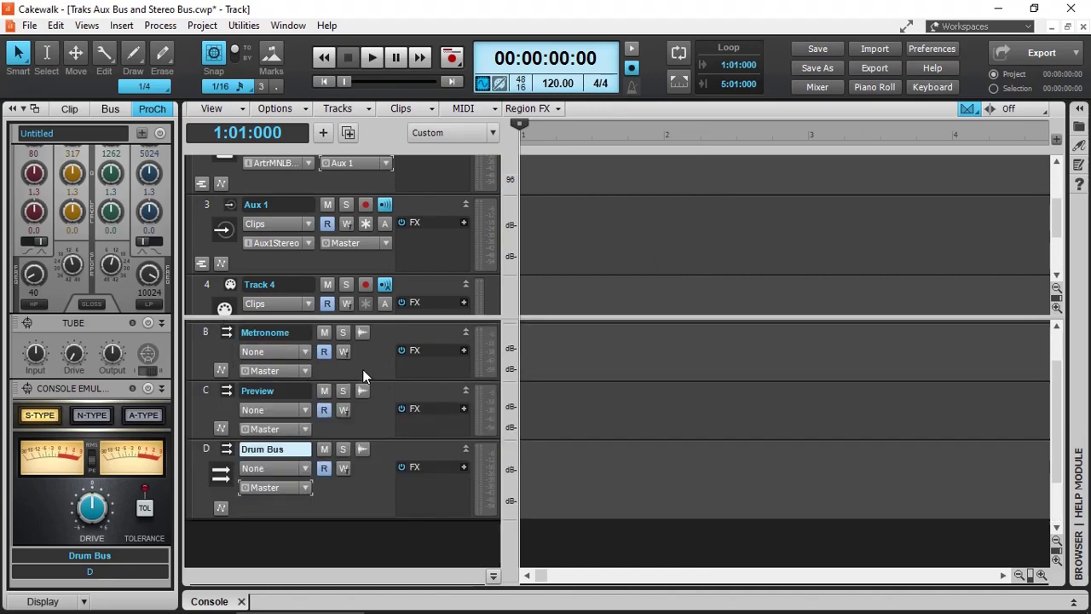
click(304, 369)
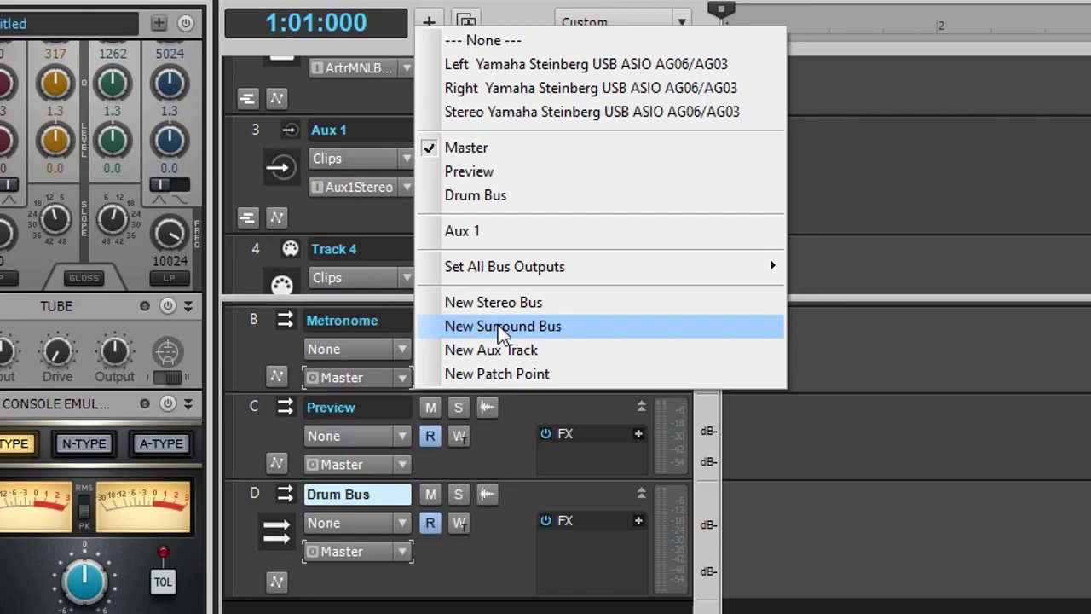
click(511, 381)
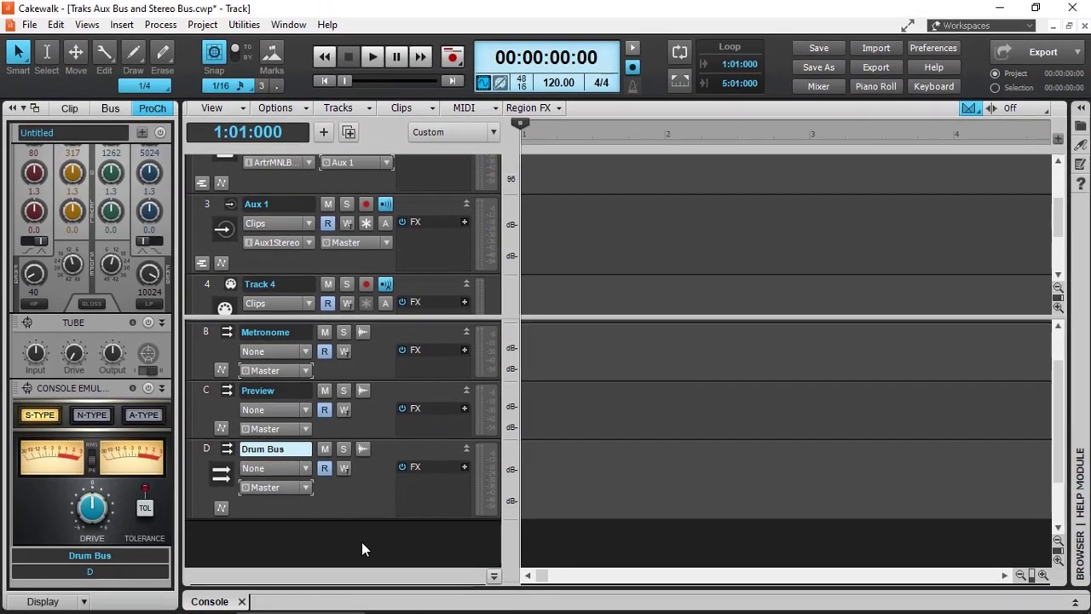